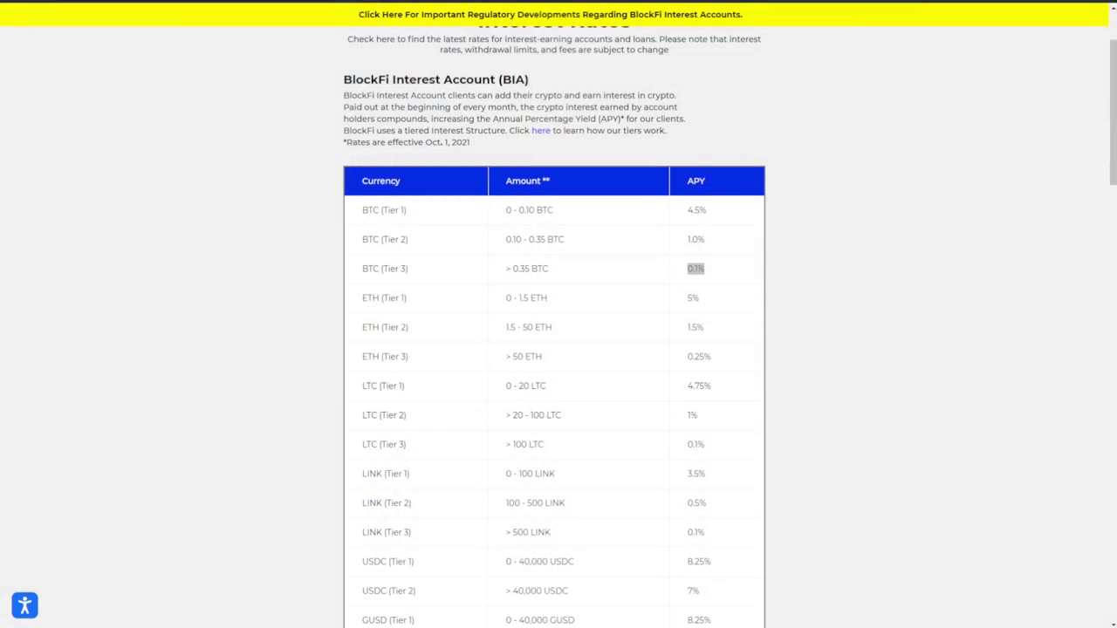
# Step: Examine the amounts and APYs of the ETH tiers and USDC Tier 1 in the BlockFi interest rate table
pyautogui.moveTo(549, 300); pyautogui.dragTo(503, 301)
pyautogui.click(559, 304)
pyautogui.moveTo(591, 331); pyautogui.dragTo(506, 329)
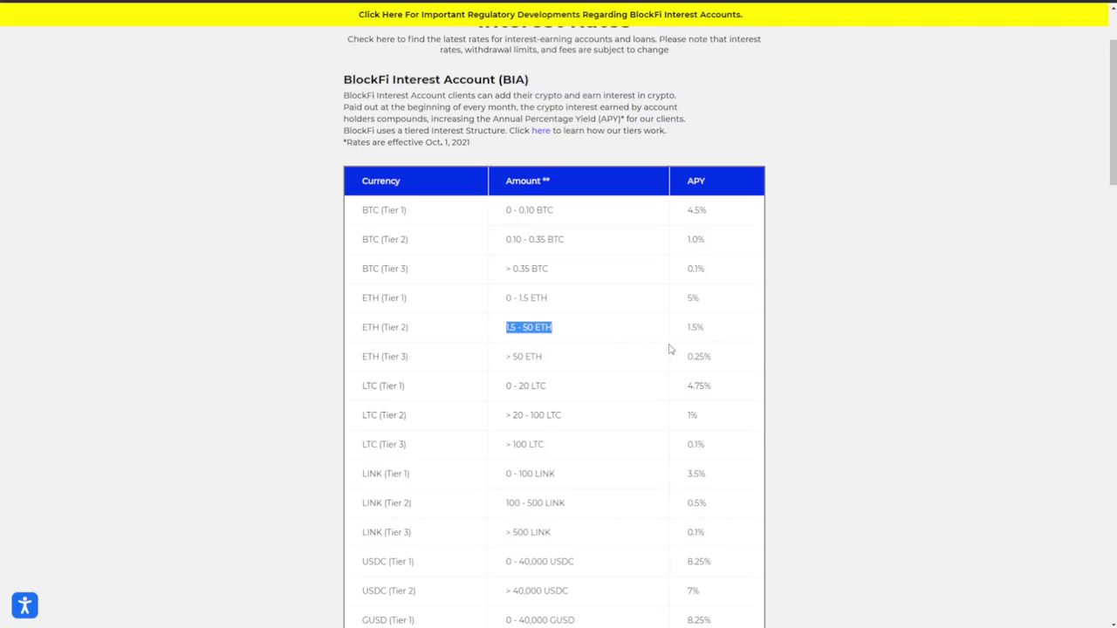
pyautogui.moveTo(733, 356); pyautogui.dragTo(680, 362)
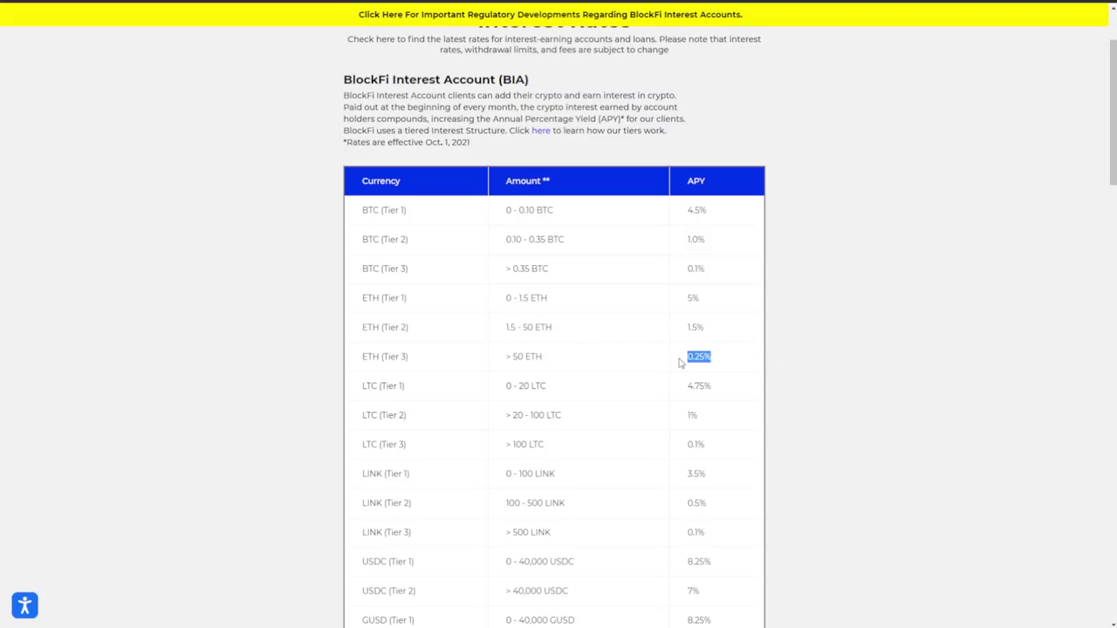
pyautogui.scroll(-2, 638, 444)
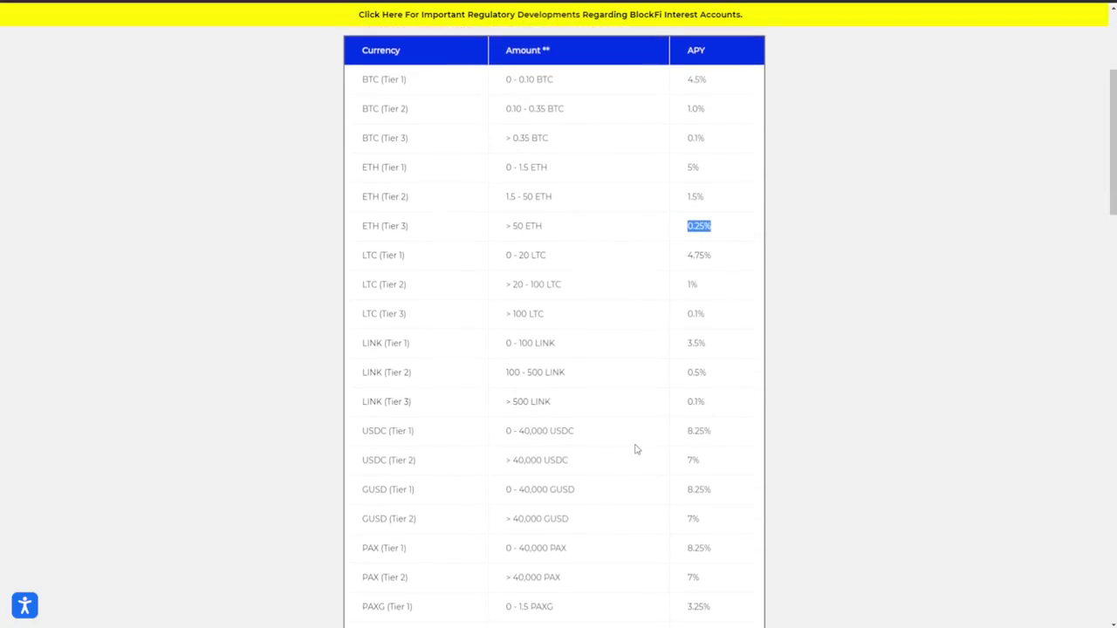
pyautogui.scroll(-2, 636, 450)
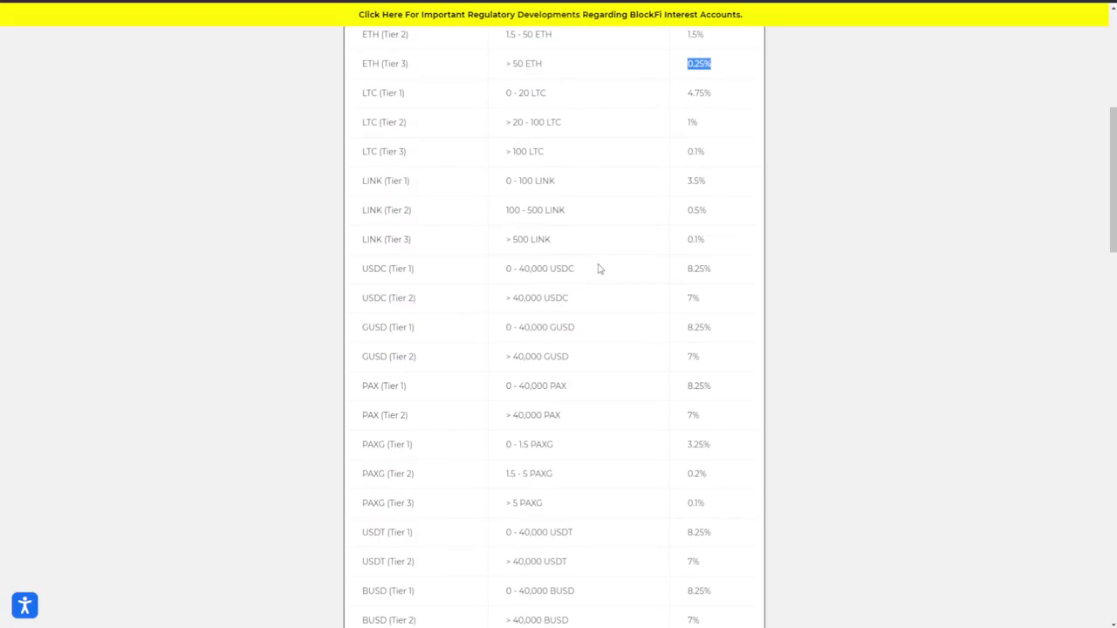
pyautogui.moveTo(600, 269); pyautogui.dragTo(486, 282)
pyautogui.moveTo(680, 272); pyautogui.dragTo(719, 270)
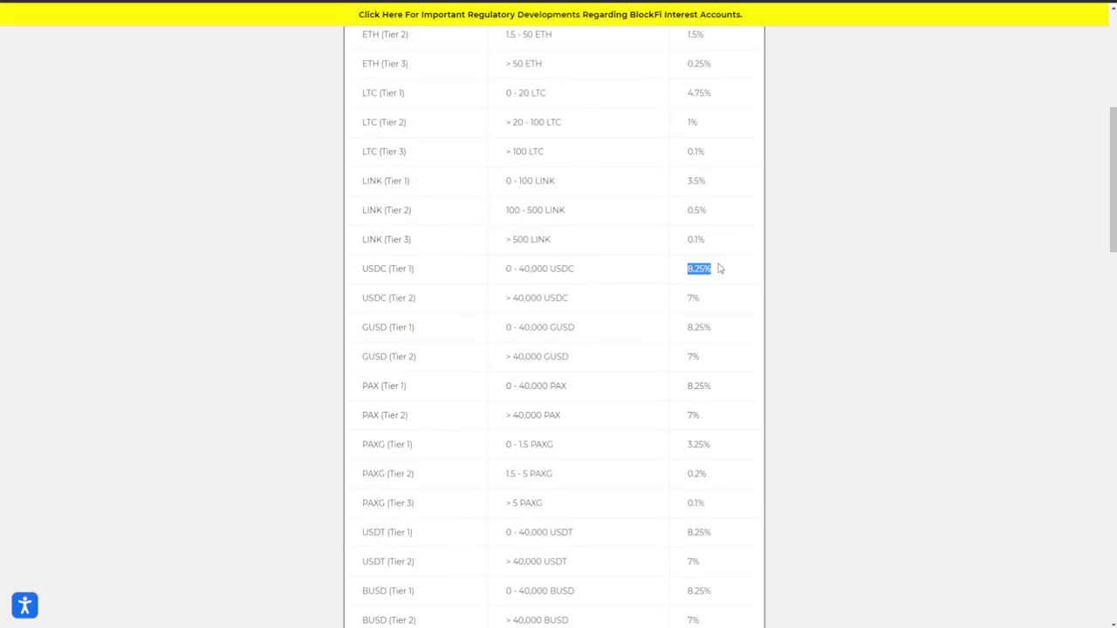
pyautogui.click(364, 273)
pyautogui.moveTo(364, 273); pyautogui.dragTo(480, 274)
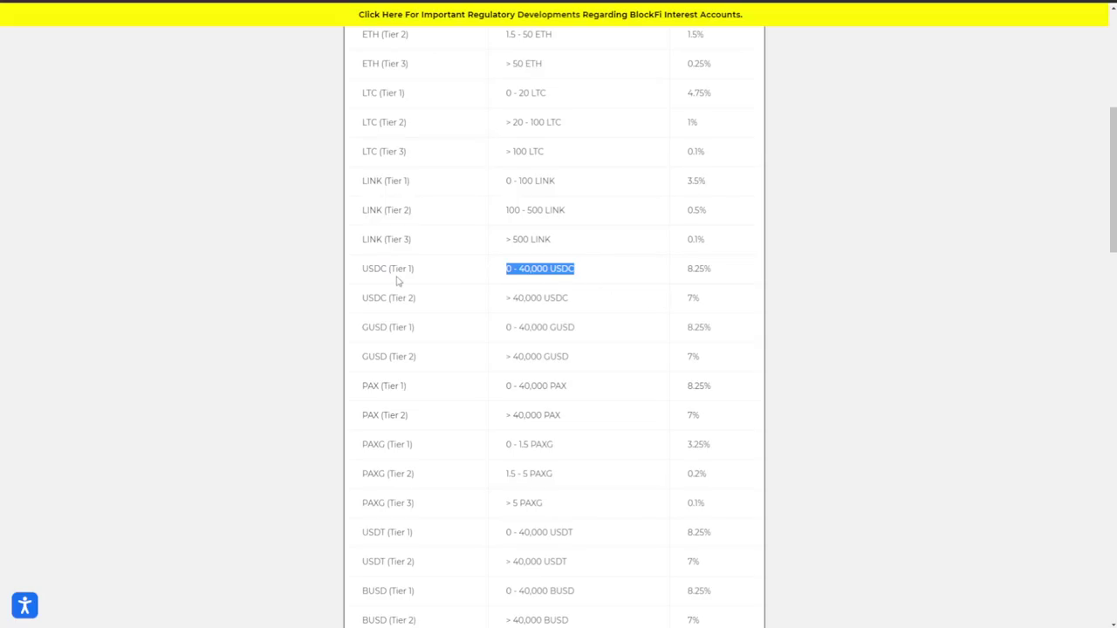
# Step: Review the PAXG, USDT and remaining currency tiers further down the BlockFi rate table, highlighting the amount above 40,000 USDT
pyautogui.scroll(-1, 450, 388)
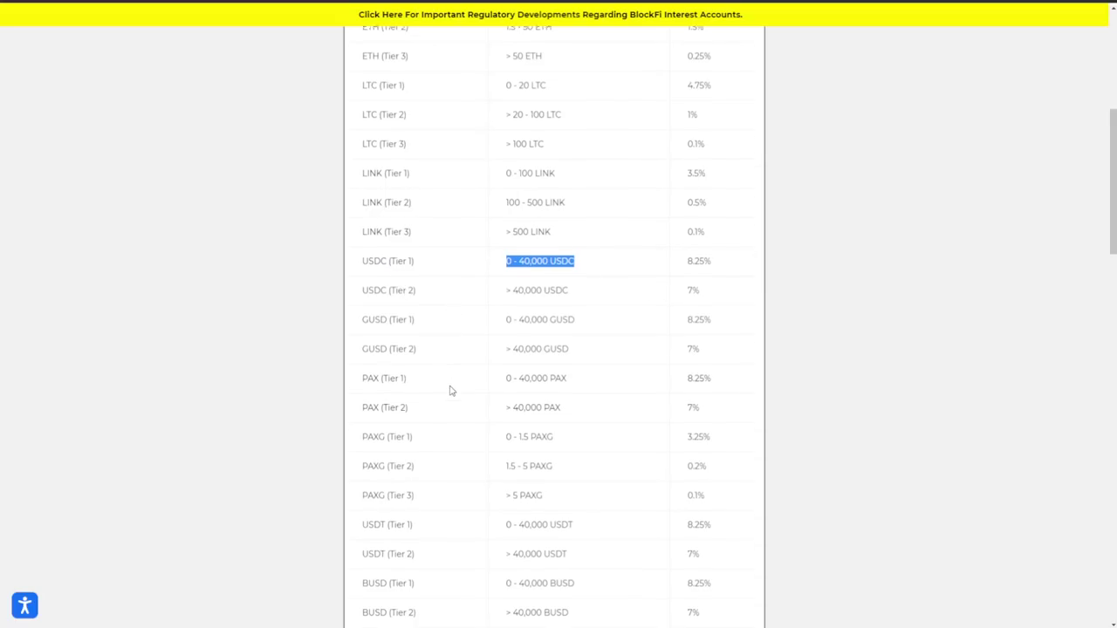
pyautogui.moveTo(583, 476); pyautogui.dragTo(501, 475)
pyautogui.moveTo(618, 512); pyautogui.dragTo(518, 496)
pyautogui.scroll(-3, 535, 494)
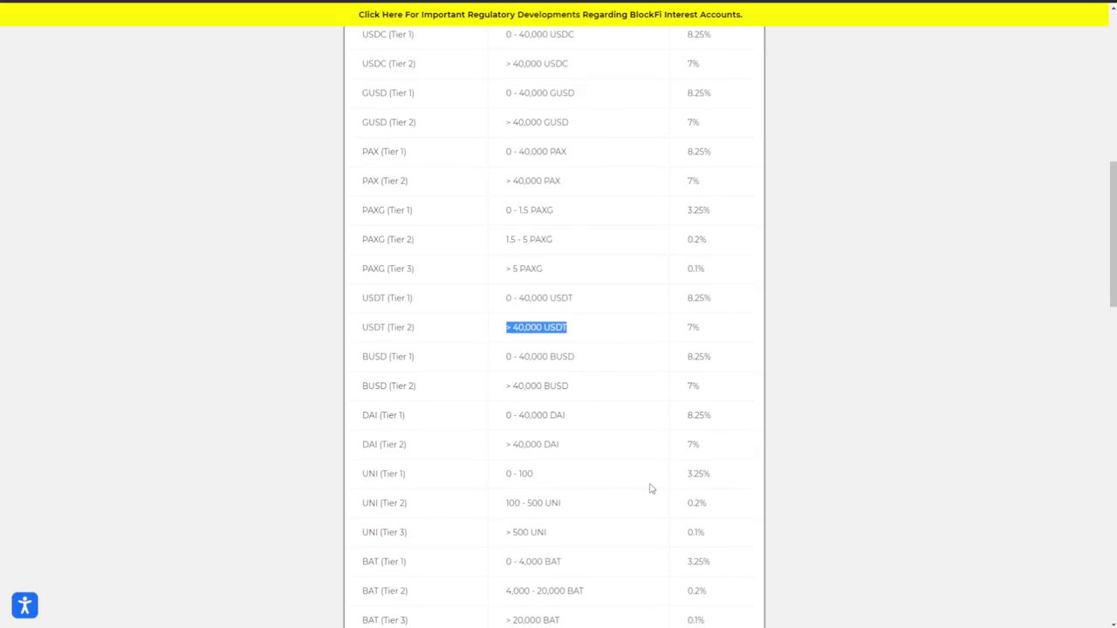
pyautogui.scroll(-2, 646, 487)
pyautogui.scroll(1, 646, 486)
pyautogui.scroll(3, 646, 486)
pyautogui.scroll(-2, 648, 481)
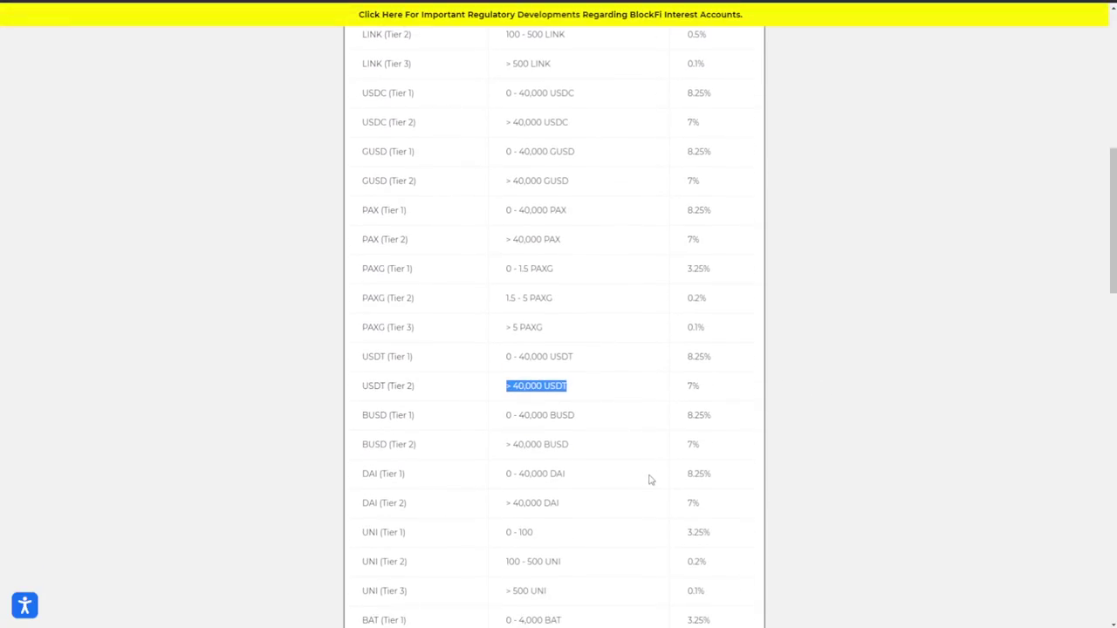
pyautogui.scroll(6, 648, 481)
pyautogui.scroll(1, 650, 479)
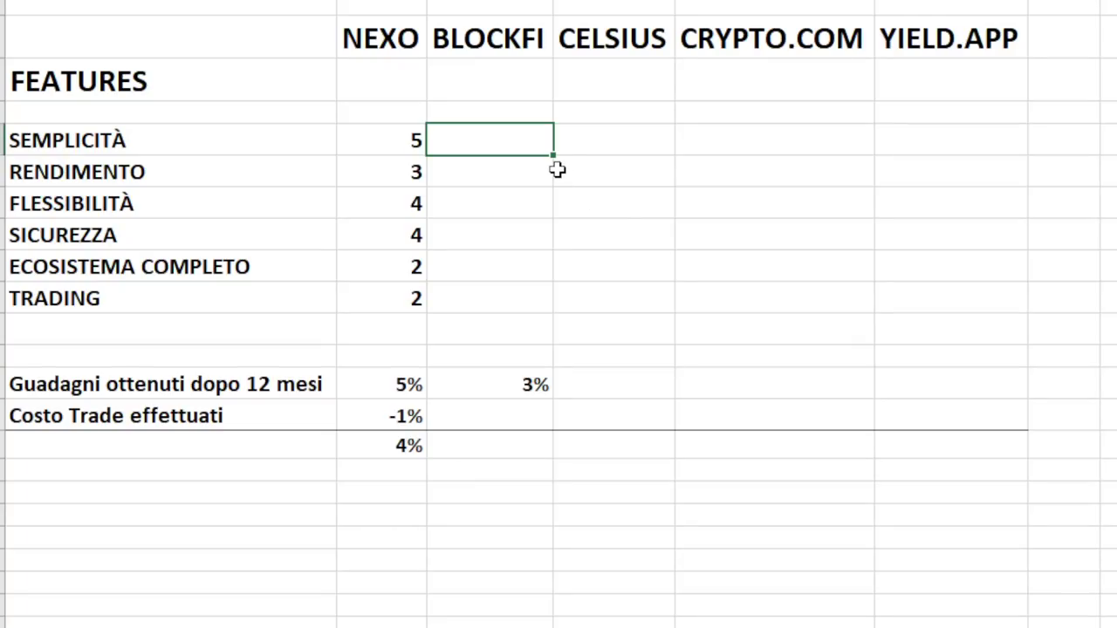
# Step: In the Excel comparison sheet, enter BlockFi's scores: 3 for SEMPLICITÀ and 1 for RENDIMENTO
pyautogui.click(668, 229)
pyautogui.click(519, 149)
pyautogui.write('3')
pyautogui.press('Return')
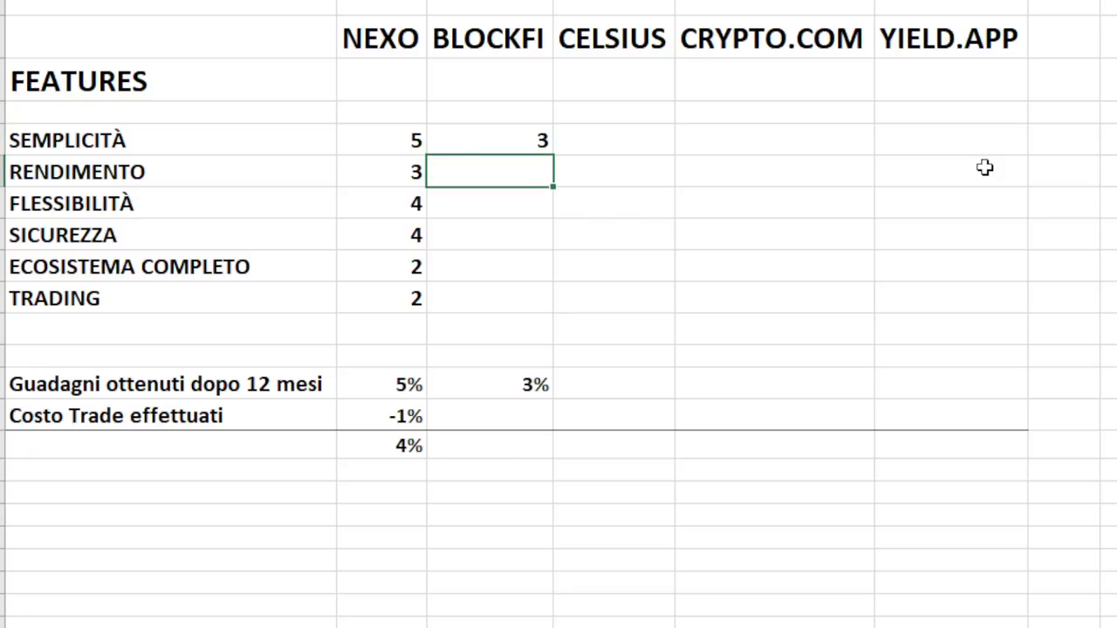
pyautogui.write('1')
pyautogui.press('Return')
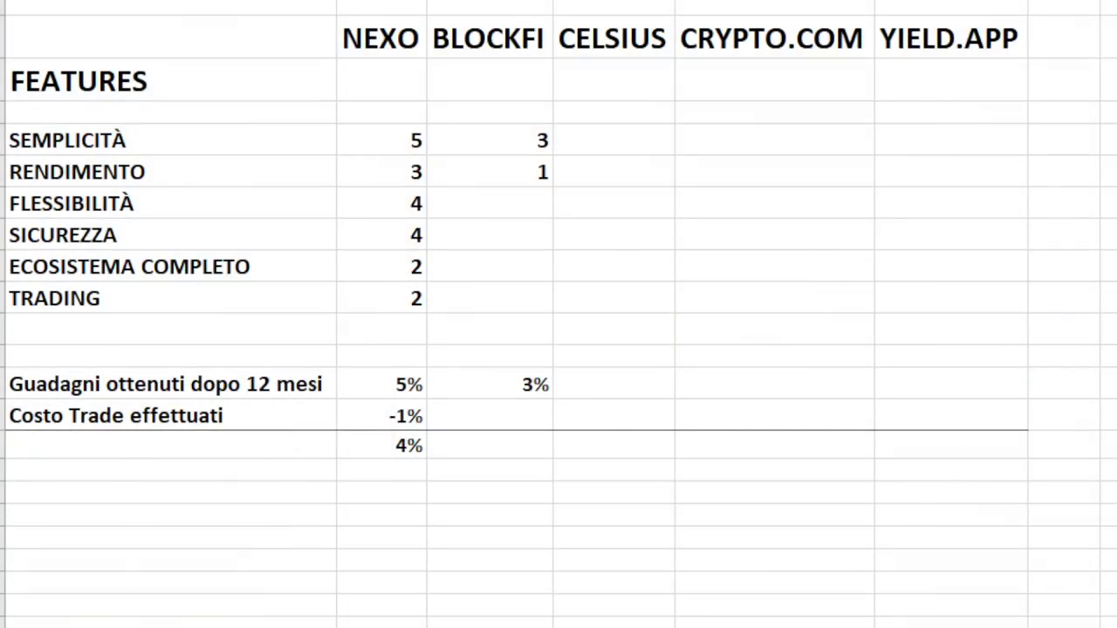
# Step: Score BlockFi 5 for FLESSIBILITÀ and 5 for SICUREZZA
pyautogui.click(538, 216)
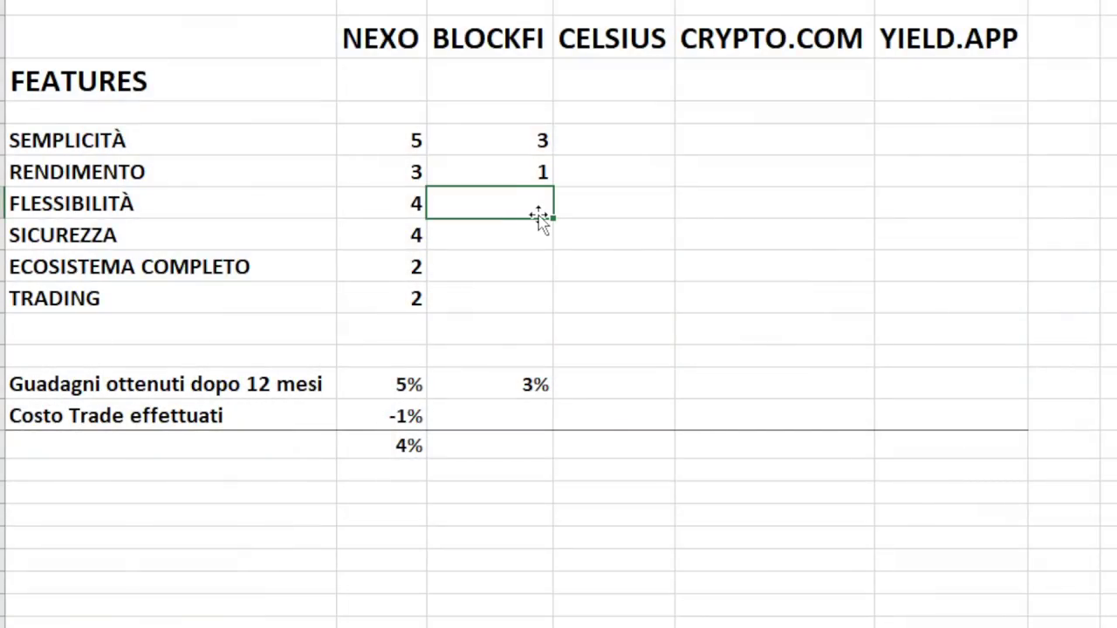
pyautogui.write('5')
pyautogui.press('Return')
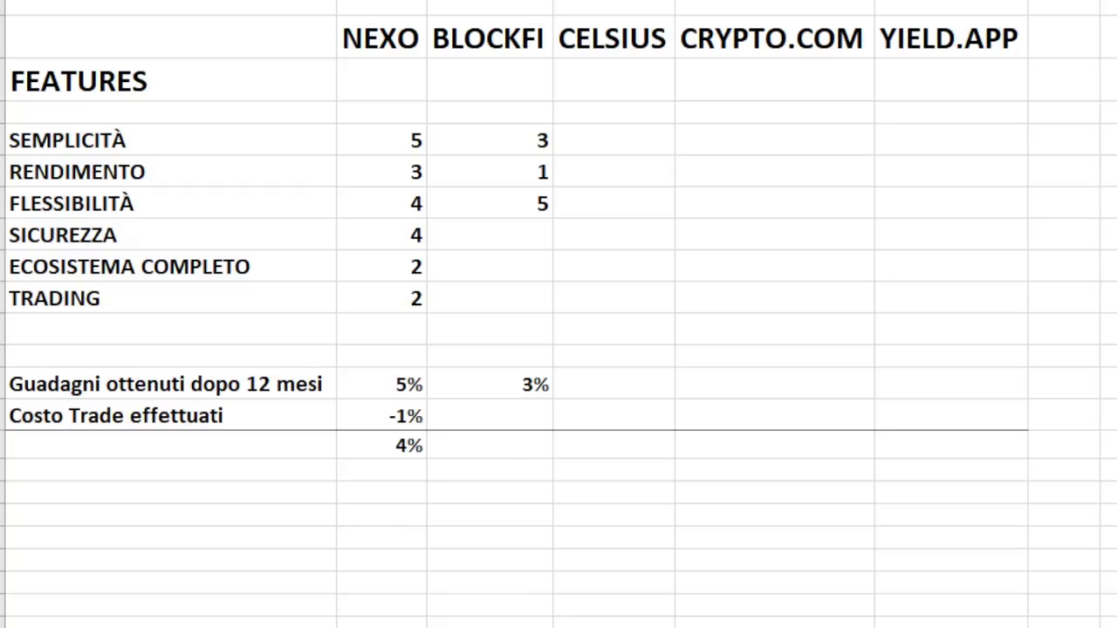
pyautogui.click(537, 236)
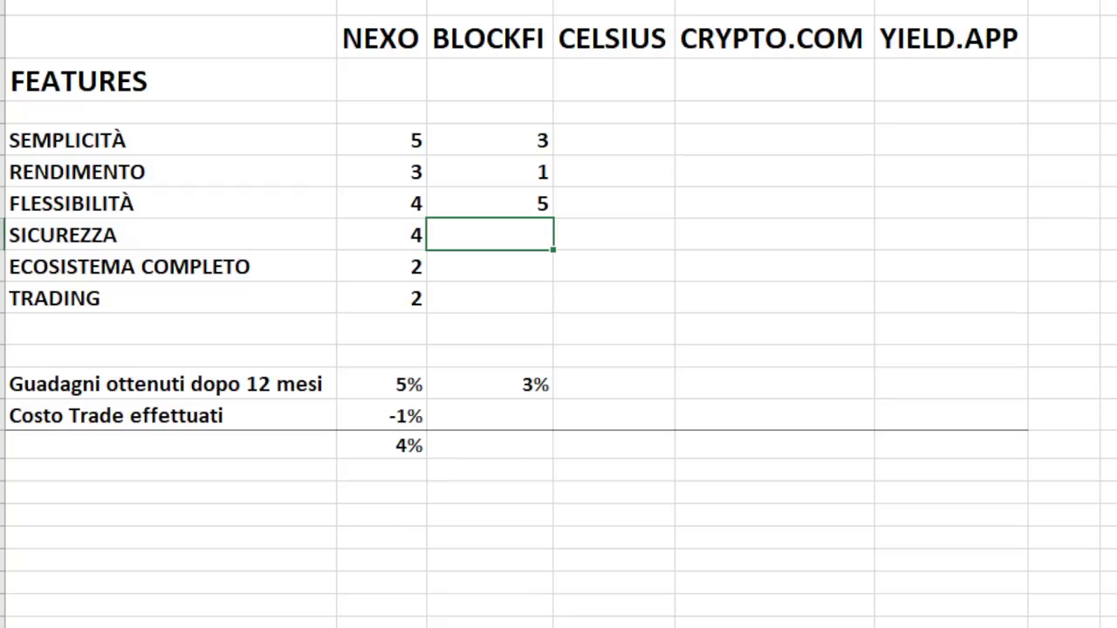
pyautogui.write('5')
pyautogui.press('Return')
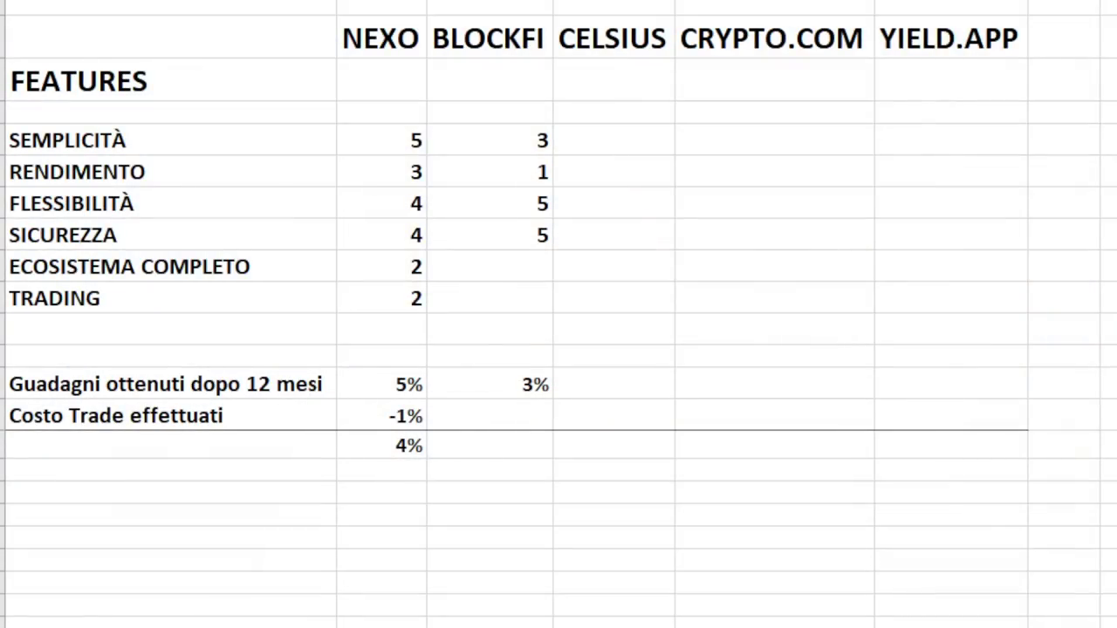
# Step: Score BlockFi 2 for ECOSISTEMA COMPLETO and 2 for TRADING
pyautogui.click(523, 266)
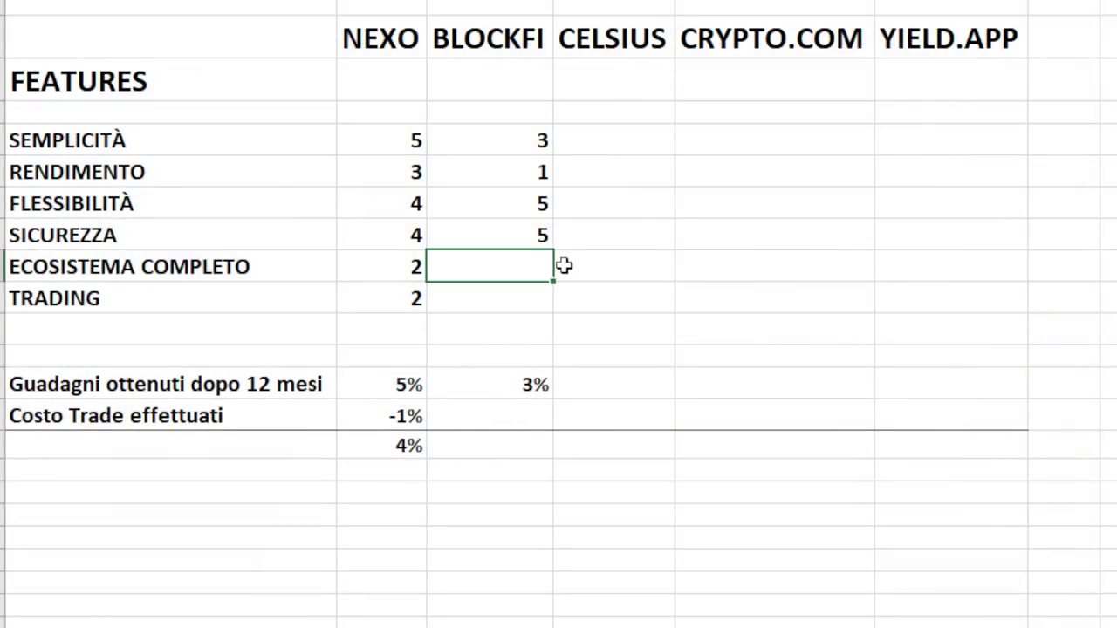
pyautogui.write('2')
pyautogui.press('Return')
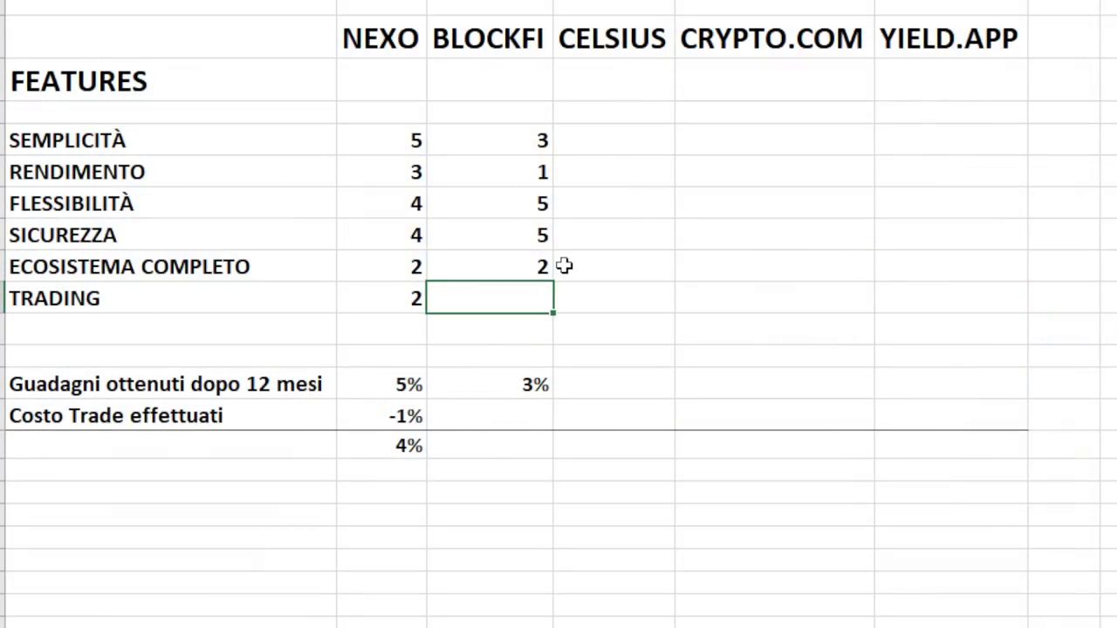
pyautogui.write('2')
pyautogui.press('Return')
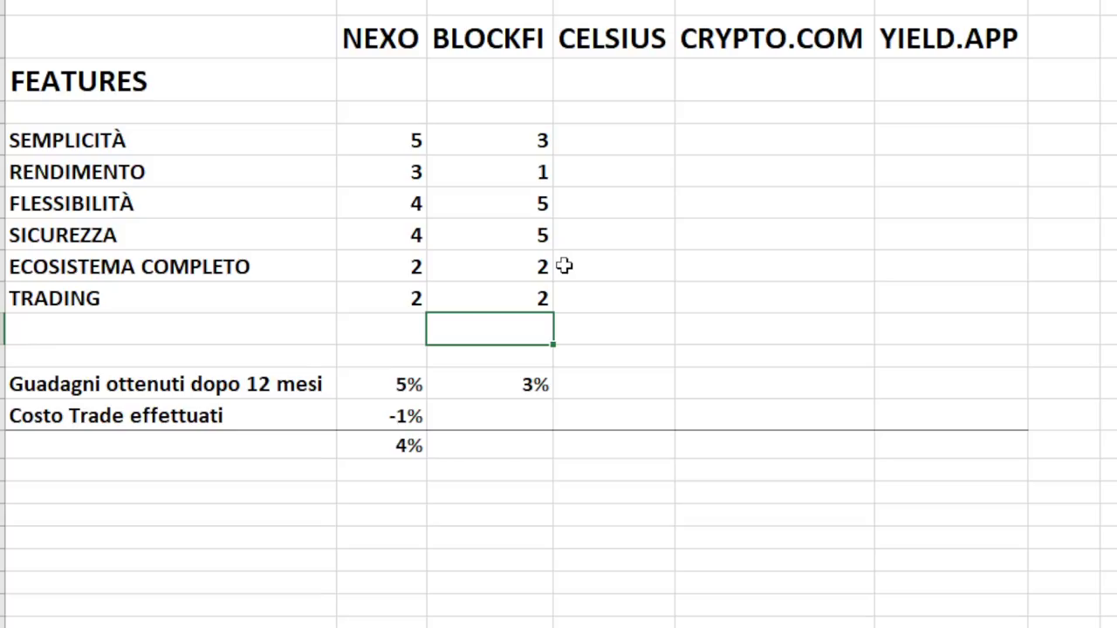
# Step: Check BlockFi's 12-month gain and enter -1 as its Costo Trade effettuati
pyautogui.click(62, 386)
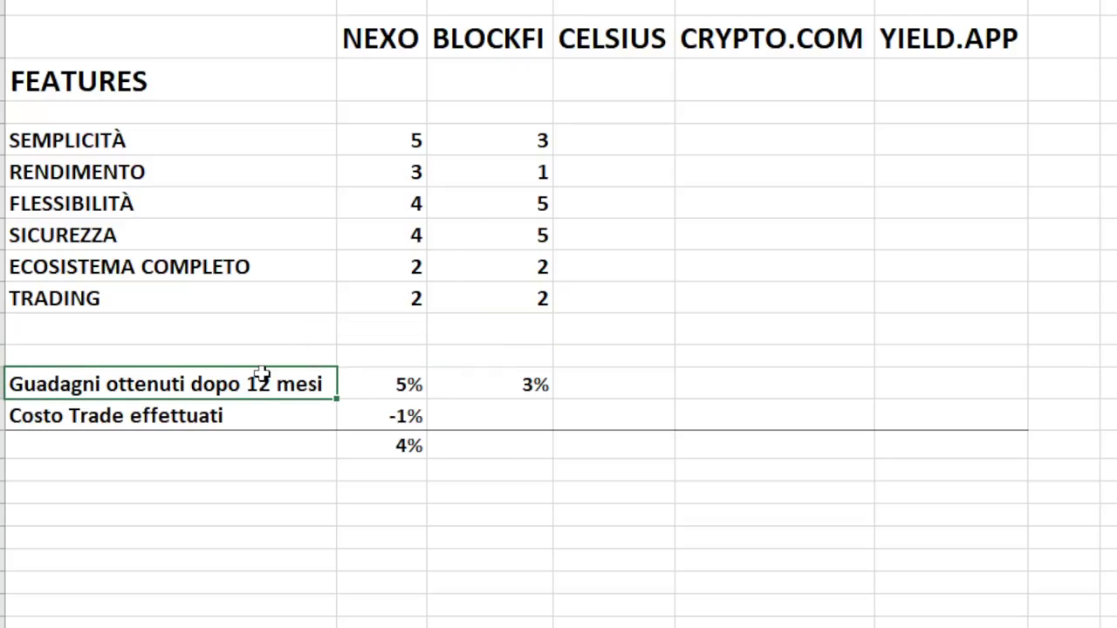
pyautogui.click(669, 389)
pyautogui.click(481, 384)
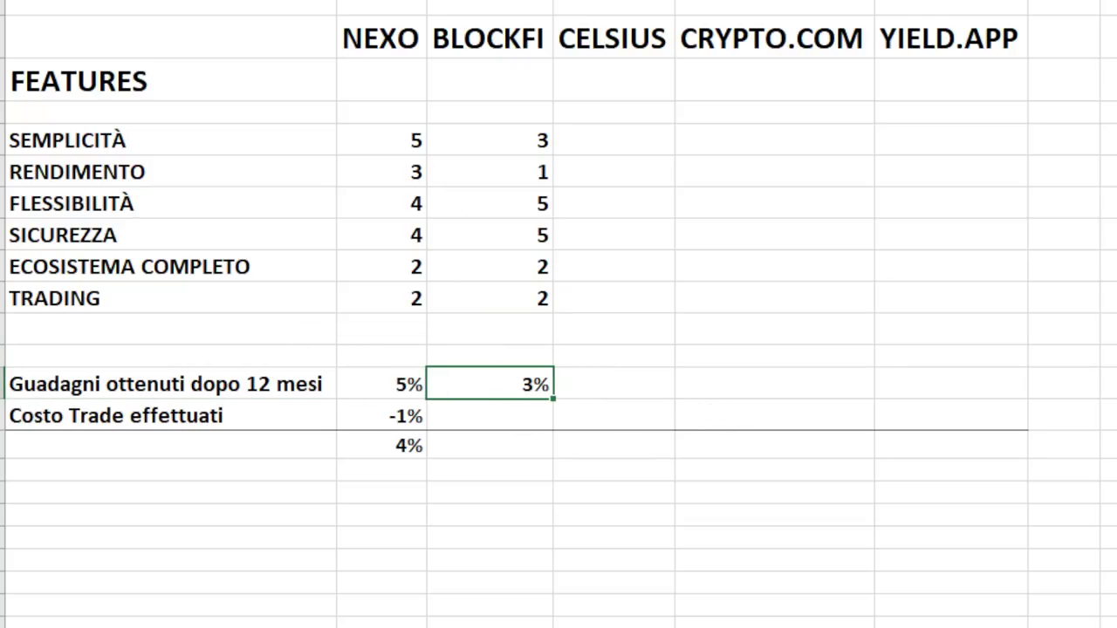
pyautogui.click(520, 421)
pyautogui.write('-')
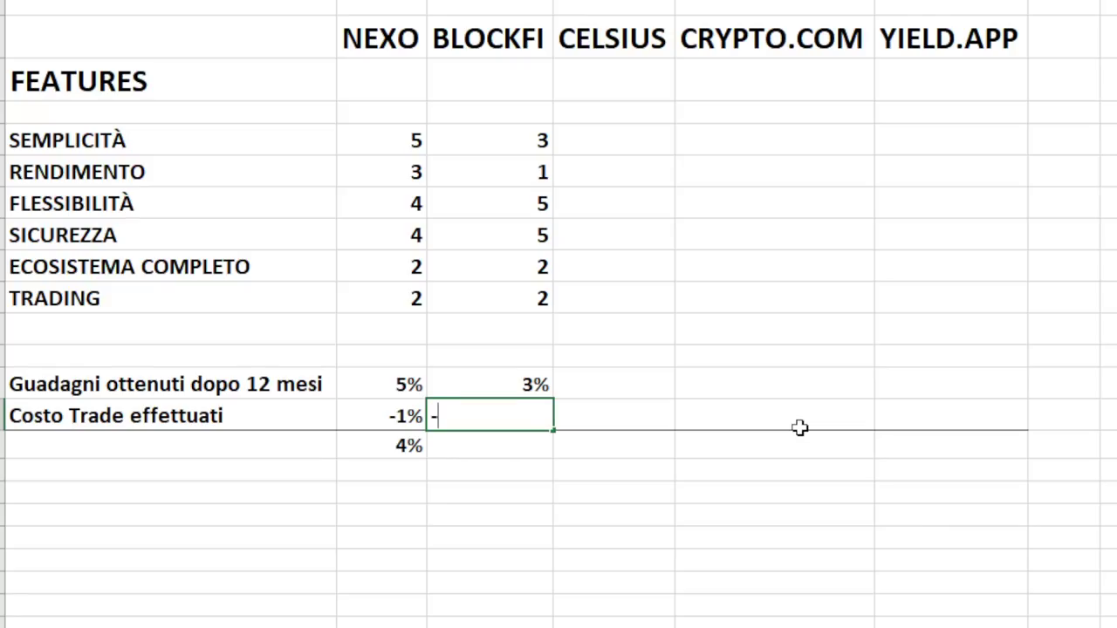
pyautogui.write('1')
pyautogui.press('Return')
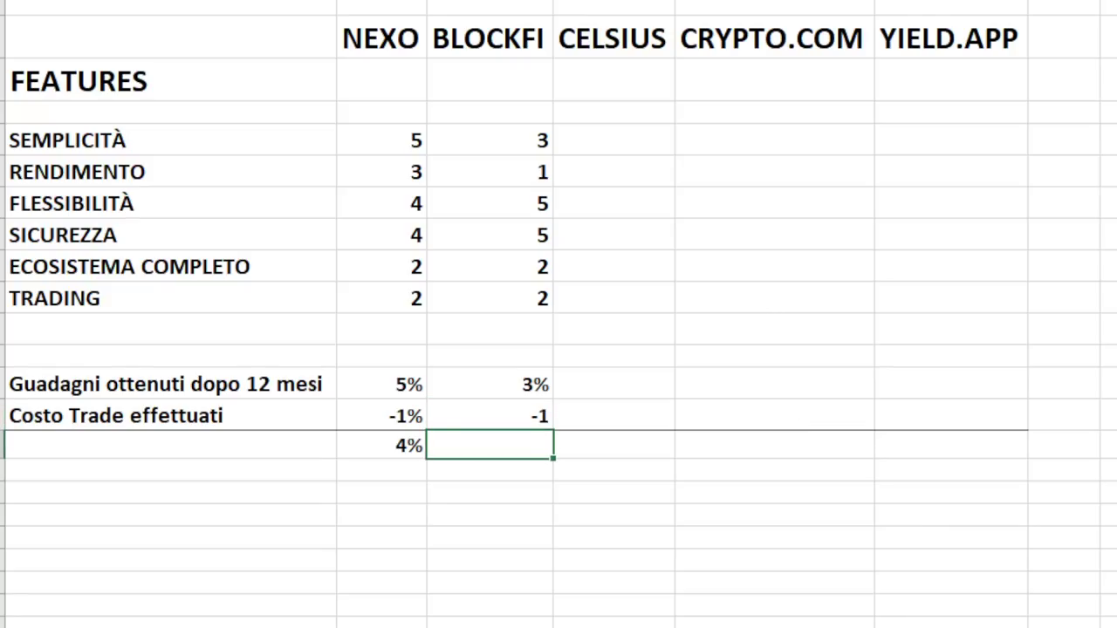
# Step: Sum BlockFi's 12-month gain and trade cost in the cell below the divider line
pyautogui.hotkey('alt', '=')
pyautogui.press('Return')
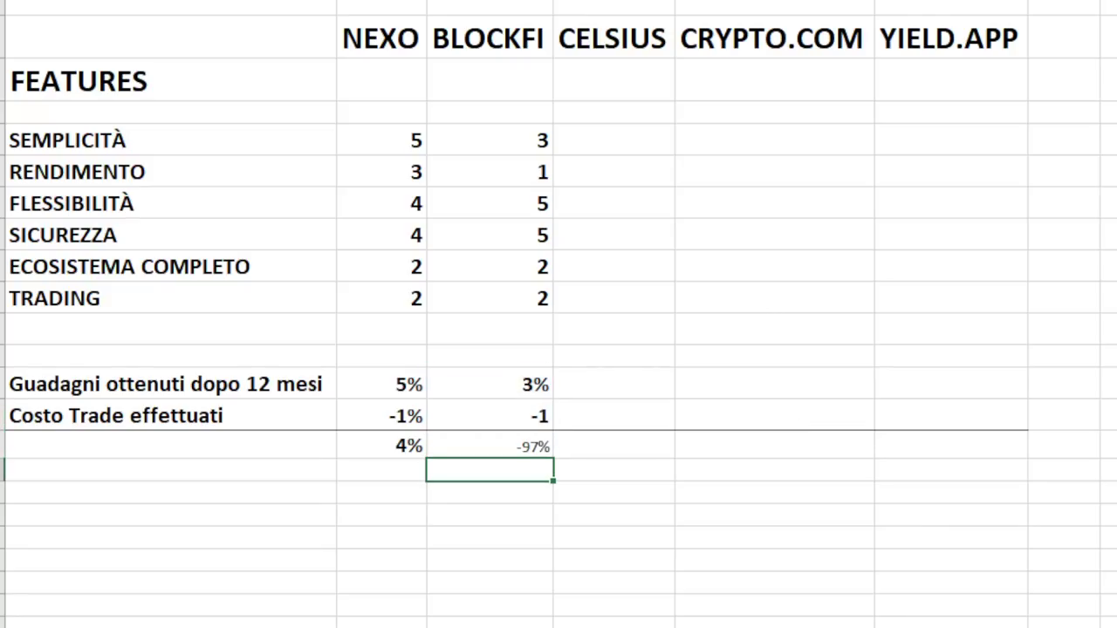
pyautogui.click(490, 445)
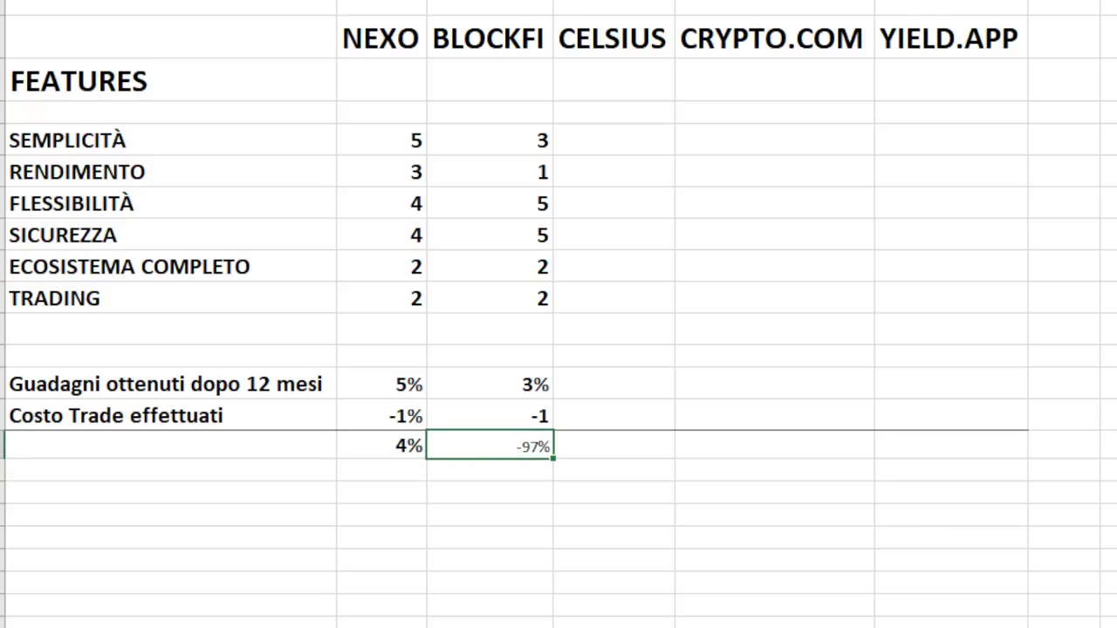
# Step: Set BlockFi's Costo Trade effettuati to -1% and format its net total in bold like Nexo's
pyautogui.click(489, 415)
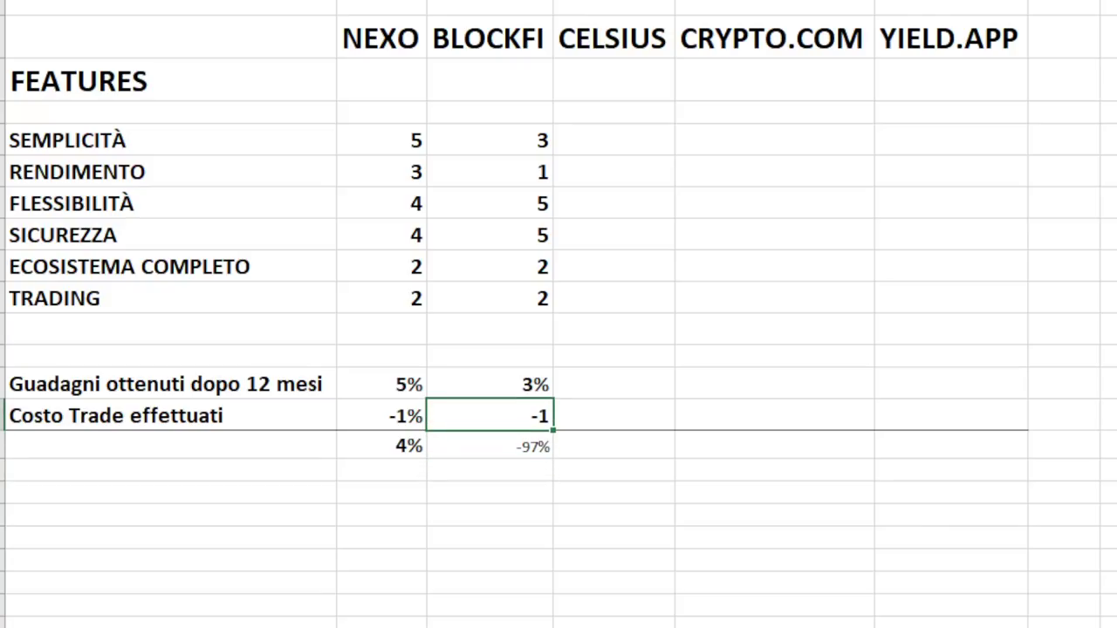
pyautogui.write('-1%')
pyautogui.press('Return')
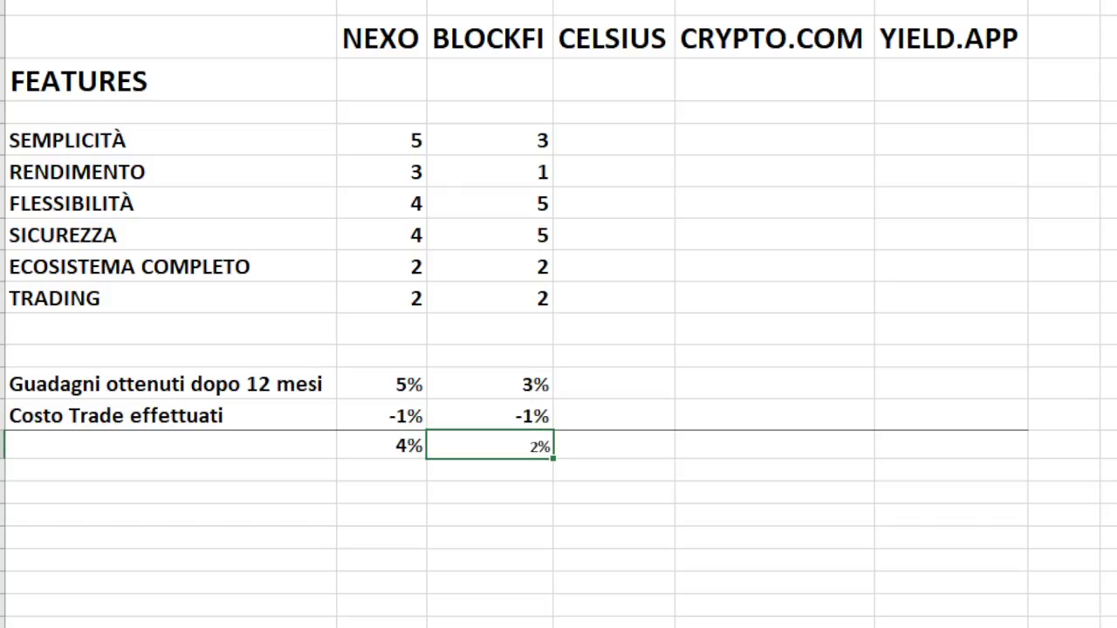
pyautogui.click(953, 354)
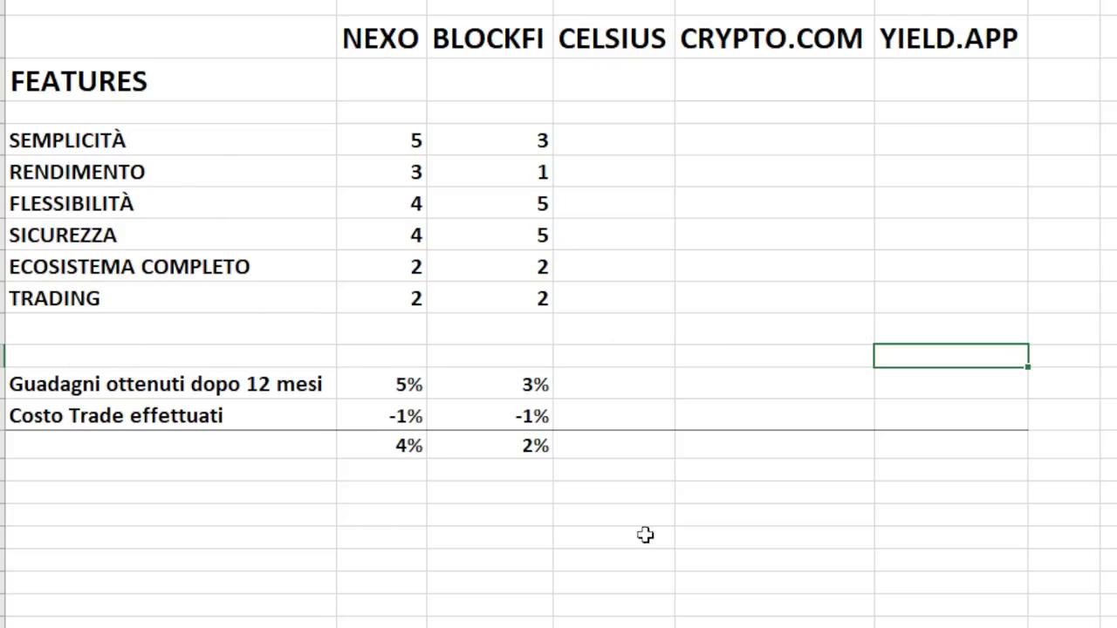
pyautogui.click(513, 448)
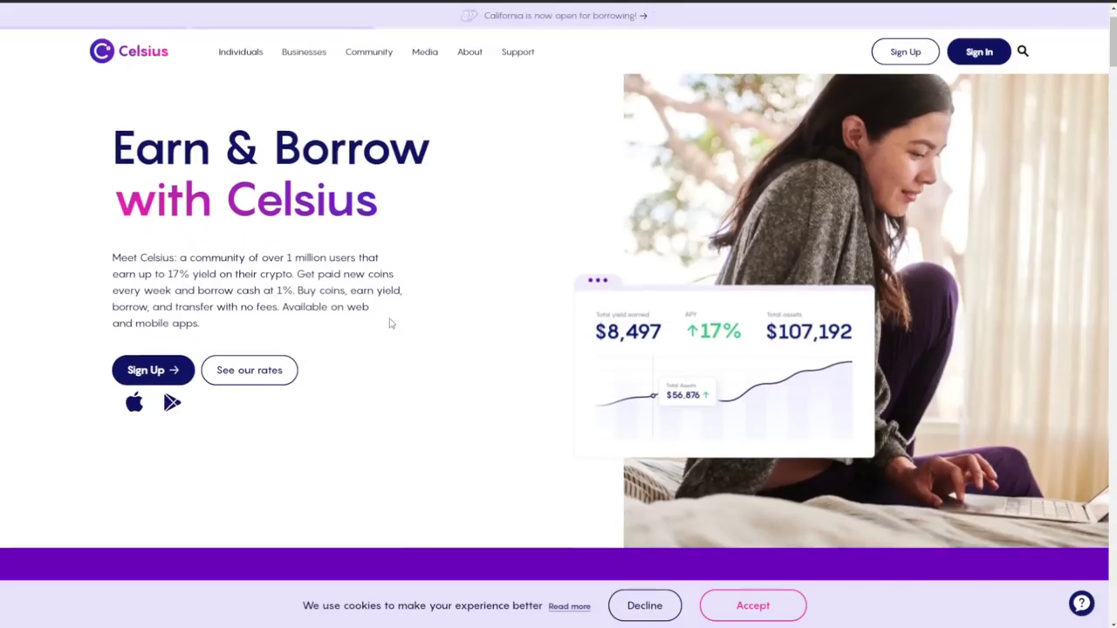
# Step: Switch to the Celsius website and examine its homepage, from the company statistics and press features to the earnings calculator
pyautogui.scroll(-2, 398, 325)
pyautogui.scroll(2, 410, 347)
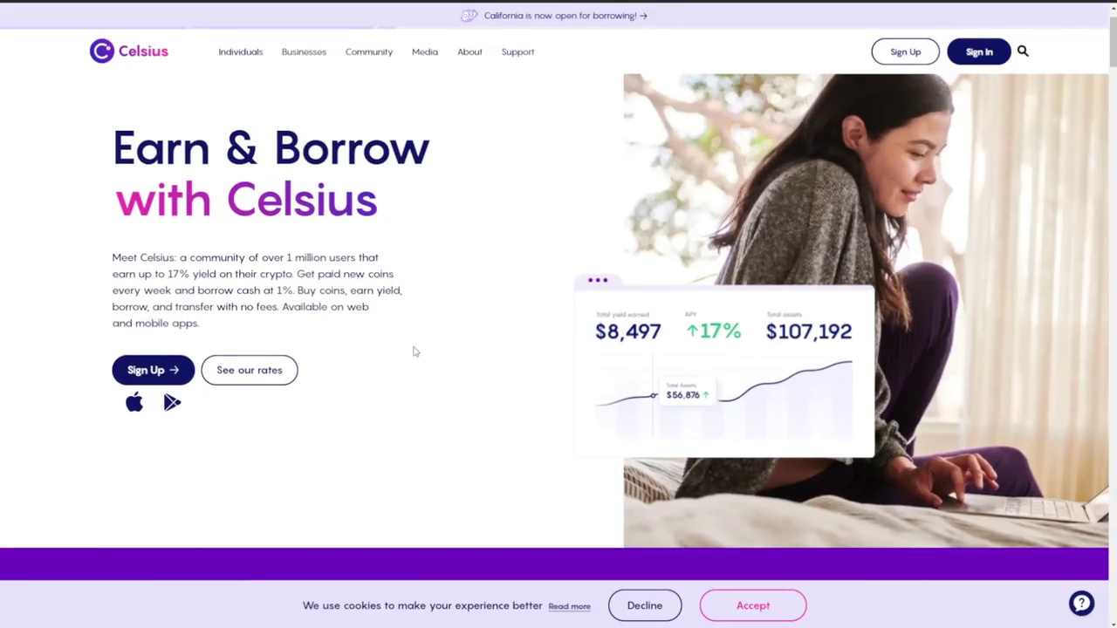
pyautogui.scroll(-2, 419, 352)
pyautogui.scroll(-3, 490, 388)
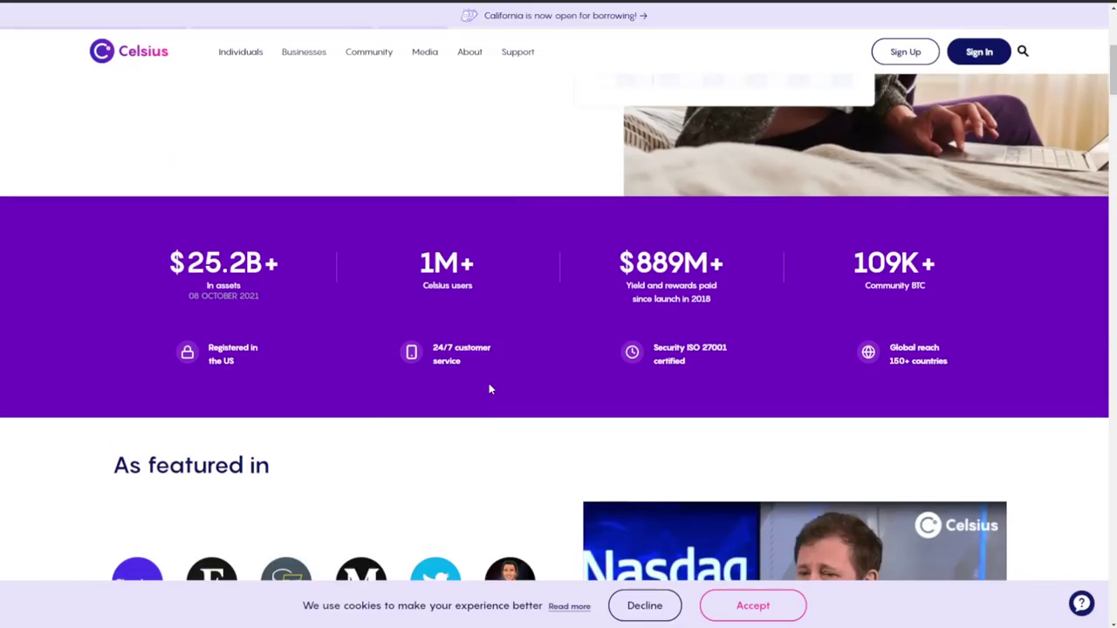
pyautogui.scroll(-2, 488, 384)
pyautogui.scroll(-1, 489, 397)
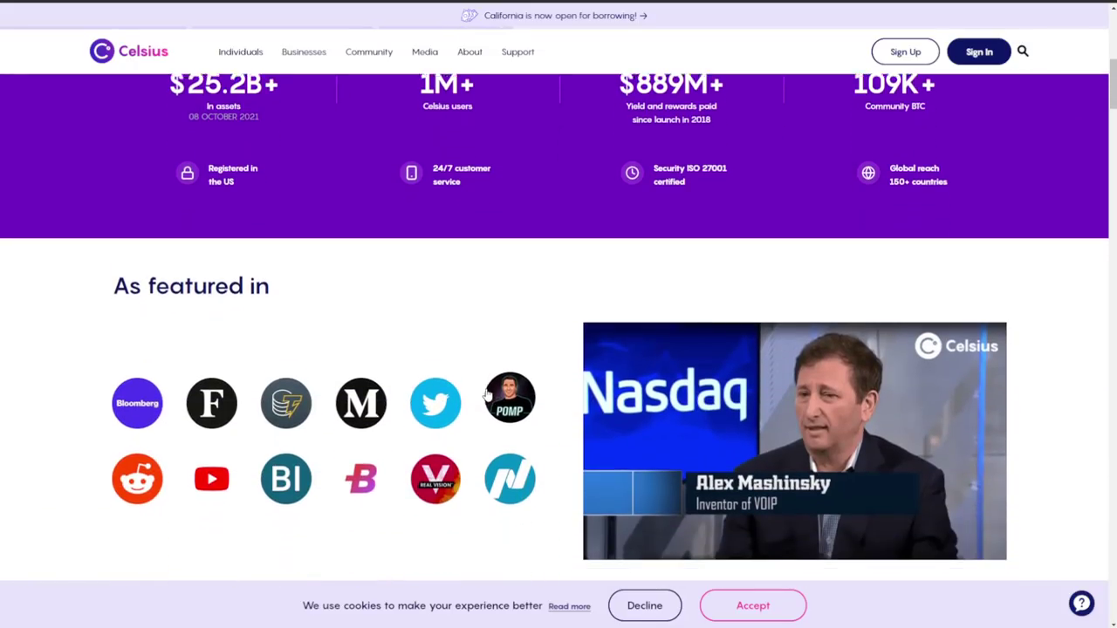
pyautogui.scroll(1, 488, 397)
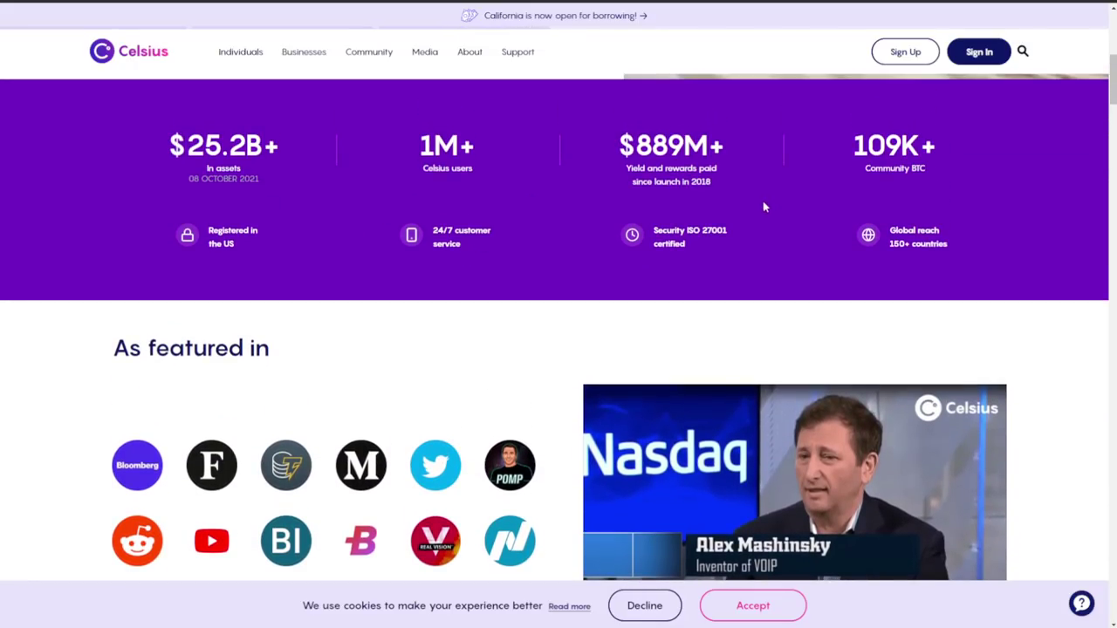
pyautogui.scroll(-3, 268, 241)
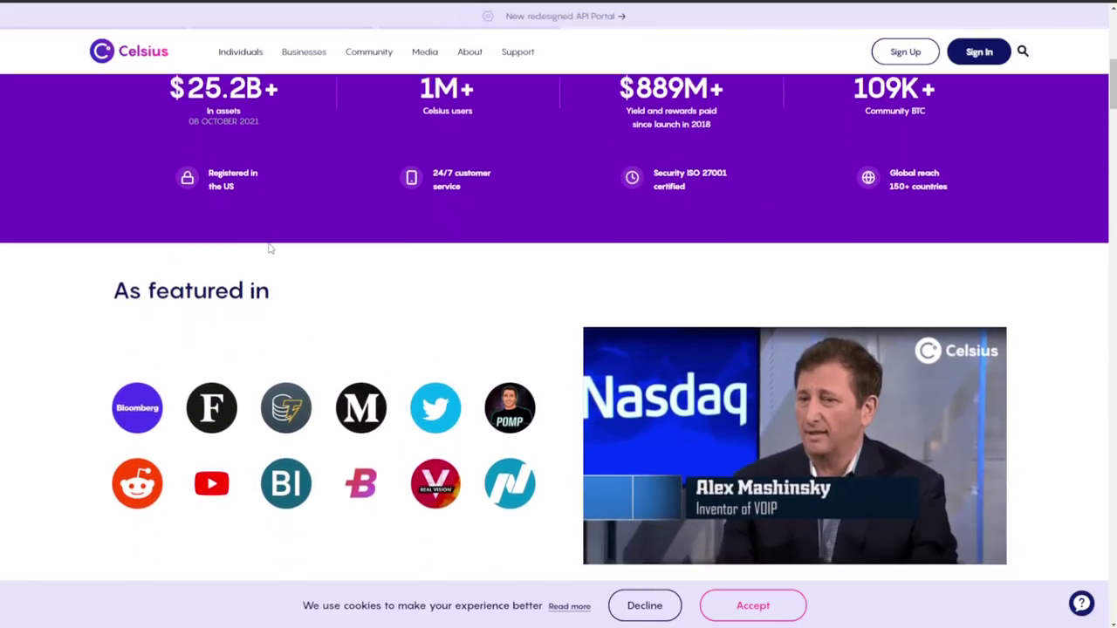
pyautogui.scroll(-9, 284, 273)
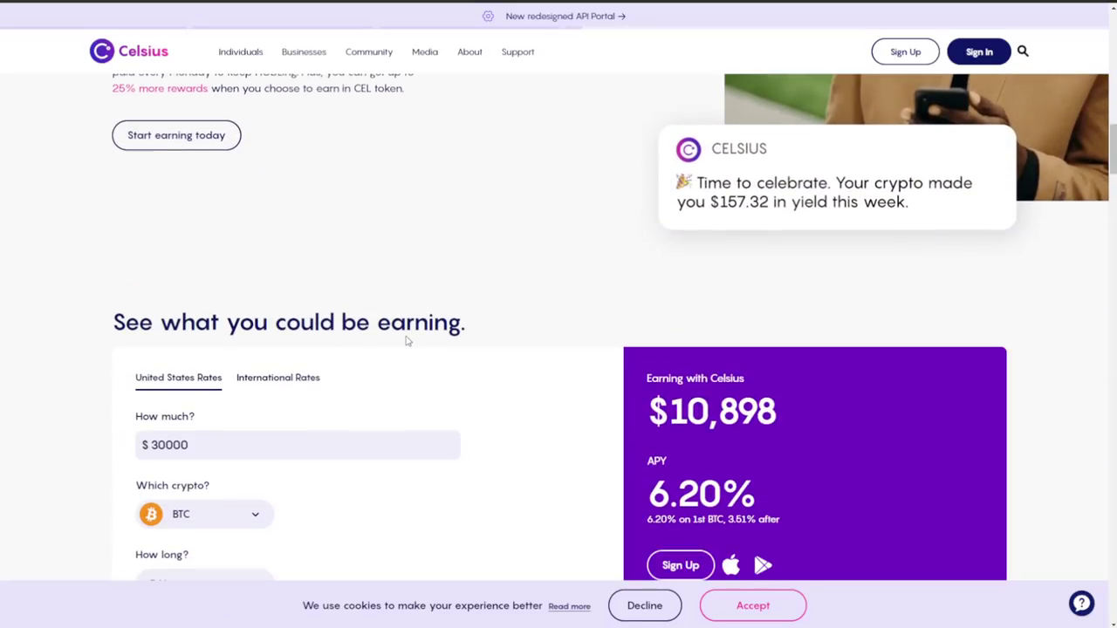
# Step: Check Celsius's international BTC rates for amounts up to 1 BTC and over 1 BTC in the cryptocurrency rates table
pyautogui.scroll(9, 408, 339)
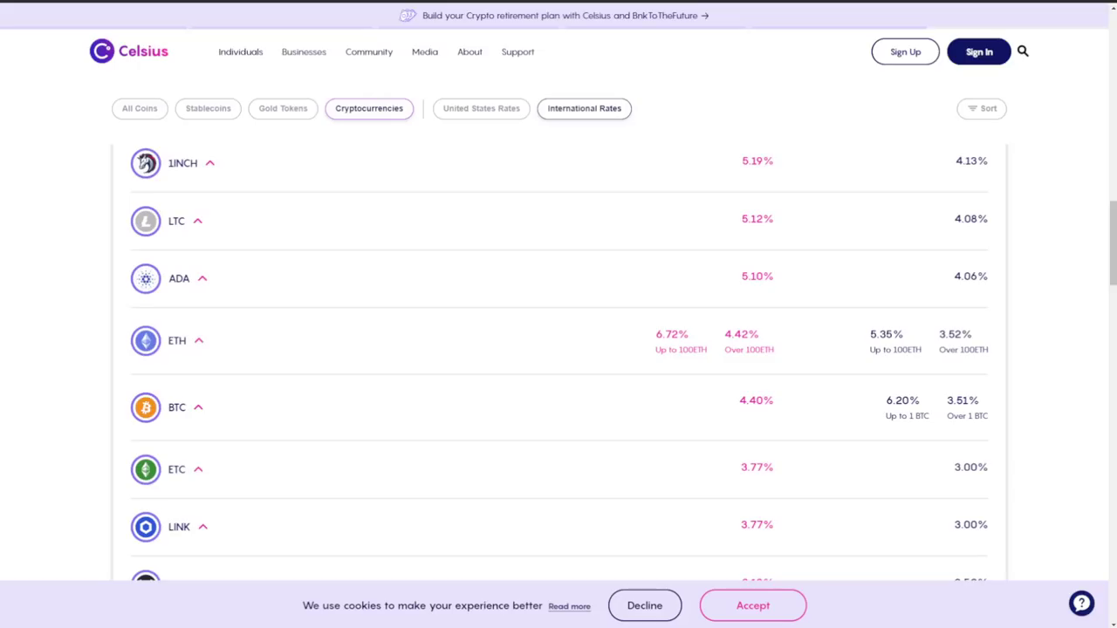
pyautogui.scroll(2, 410, 327)
pyautogui.scroll(-3, 324, 379)
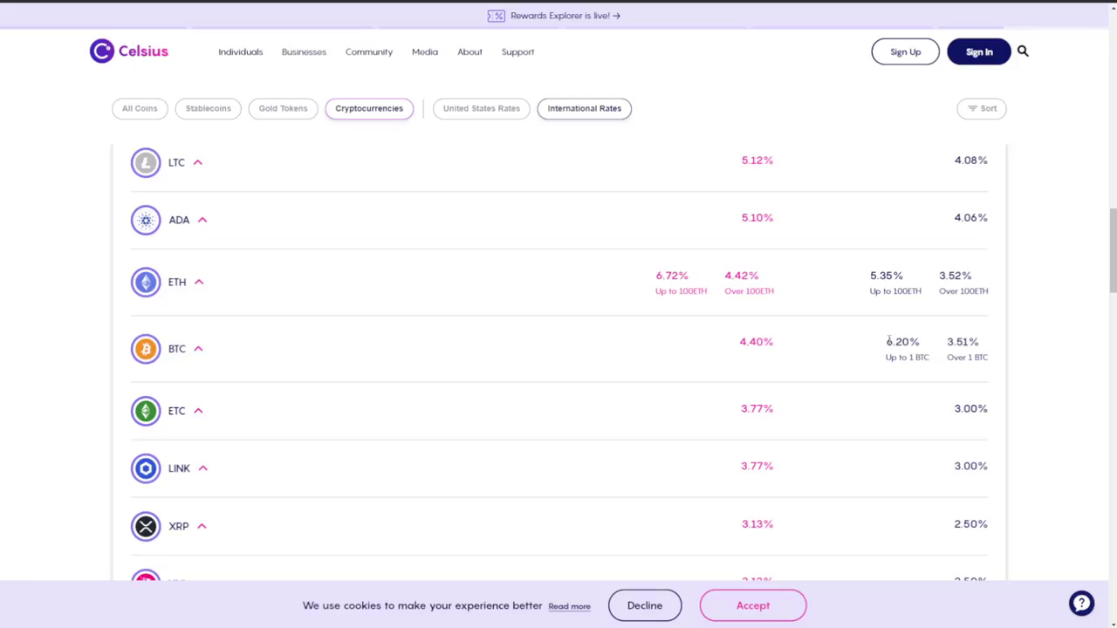
pyautogui.moveTo(886, 342); pyautogui.dragTo(928, 382)
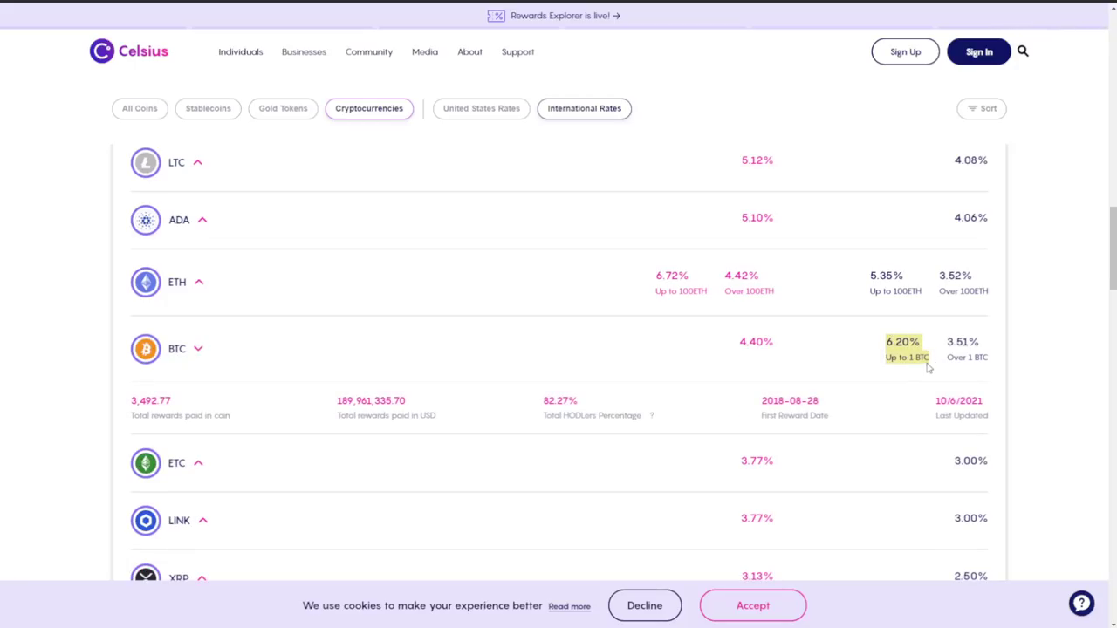
pyautogui.click(960, 356)
pyautogui.moveTo(947, 342); pyautogui.dragTo(995, 359)
pyautogui.click(913, 347)
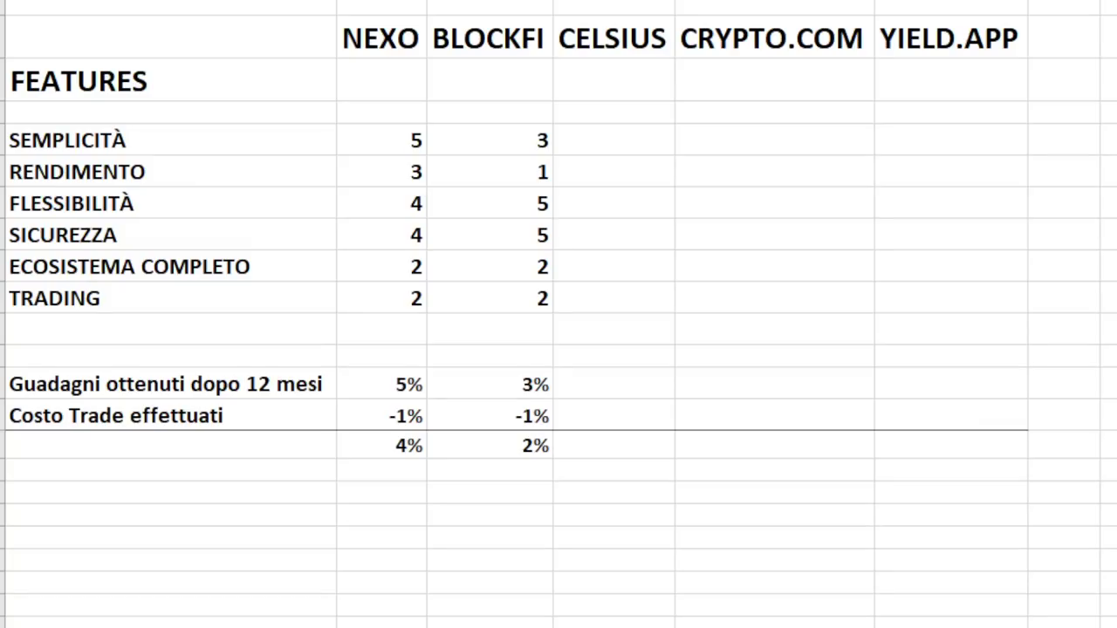
pyautogui.click(621, 137)
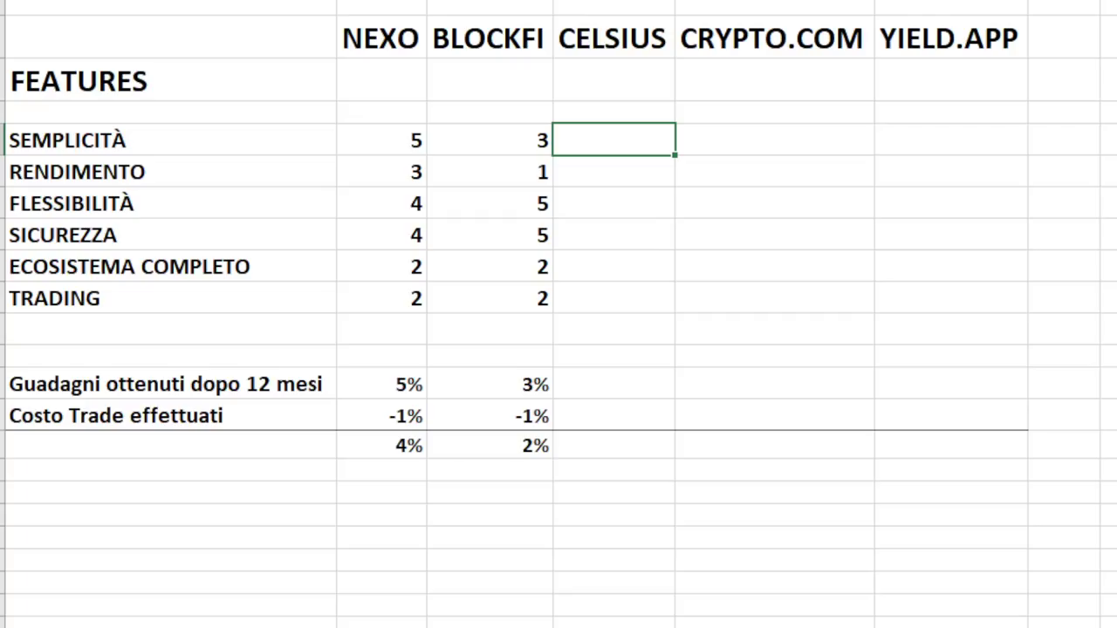
pyautogui.press('Left')
pyautogui.press('Right')
pyautogui.press('Right')
pyautogui.press('Right')
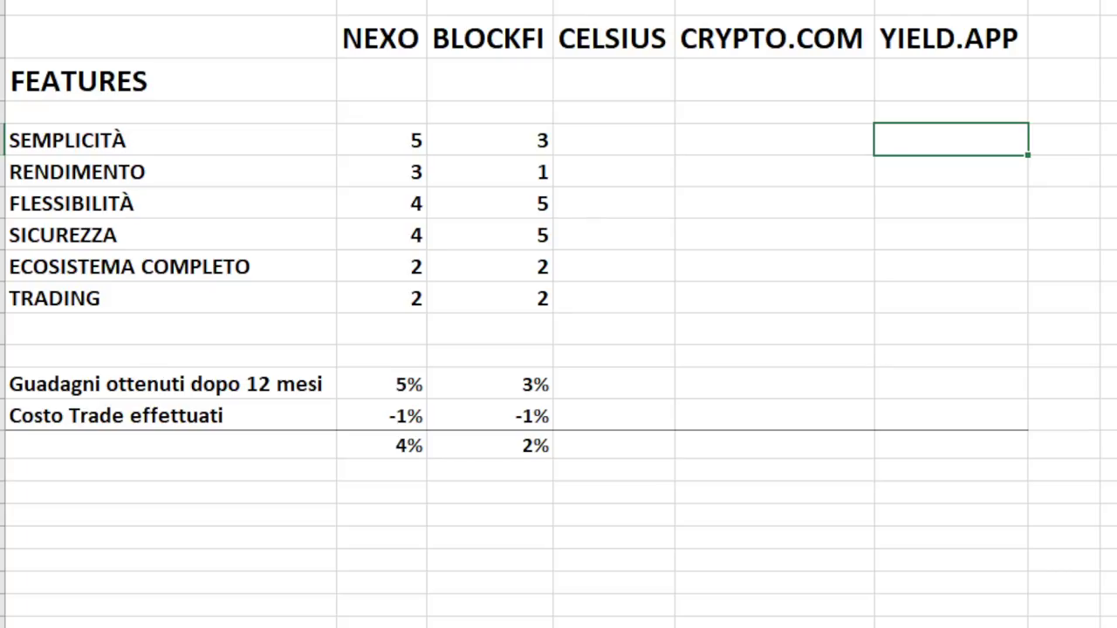
pyautogui.press('Left')
# Step: Add WIREX as a platform heading beside YIELD.APP and widen its column to fit
pyautogui.click(1082, 28)
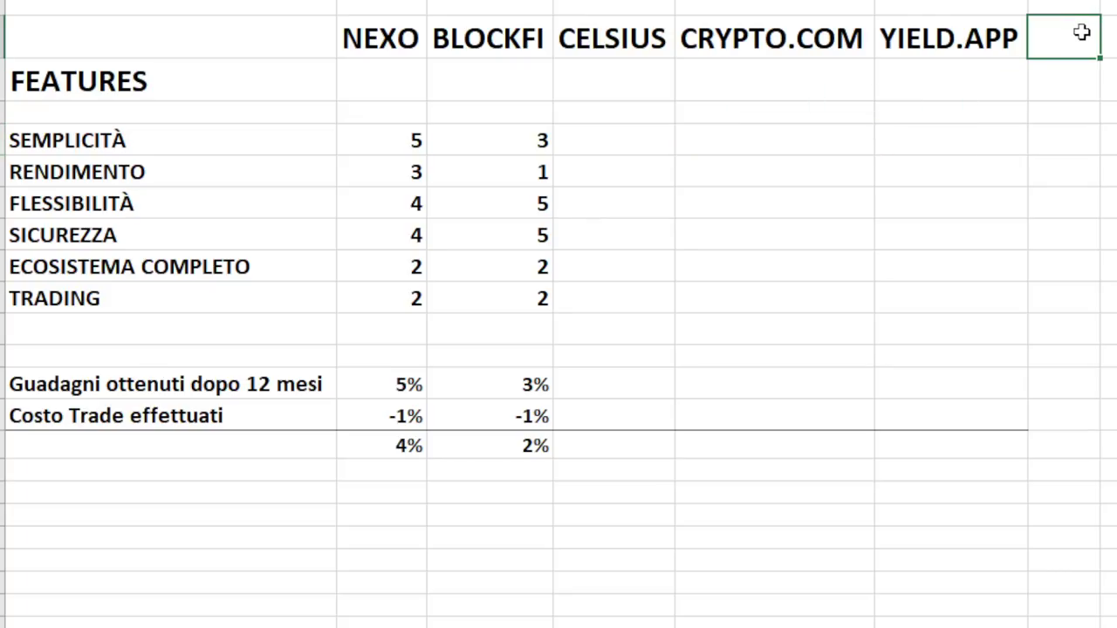
pyautogui.write('WIREX')
pyautogui.press('Return')
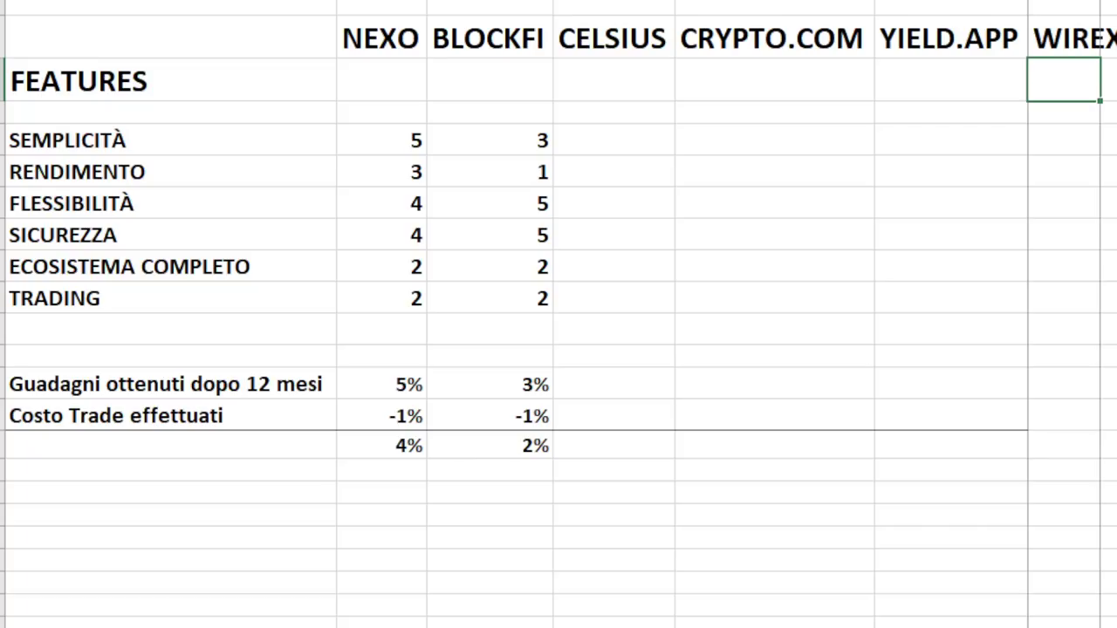
pyautogui.hotkey('alt', 'h')
pyautogui.press('o')
pyautogui.press('i')
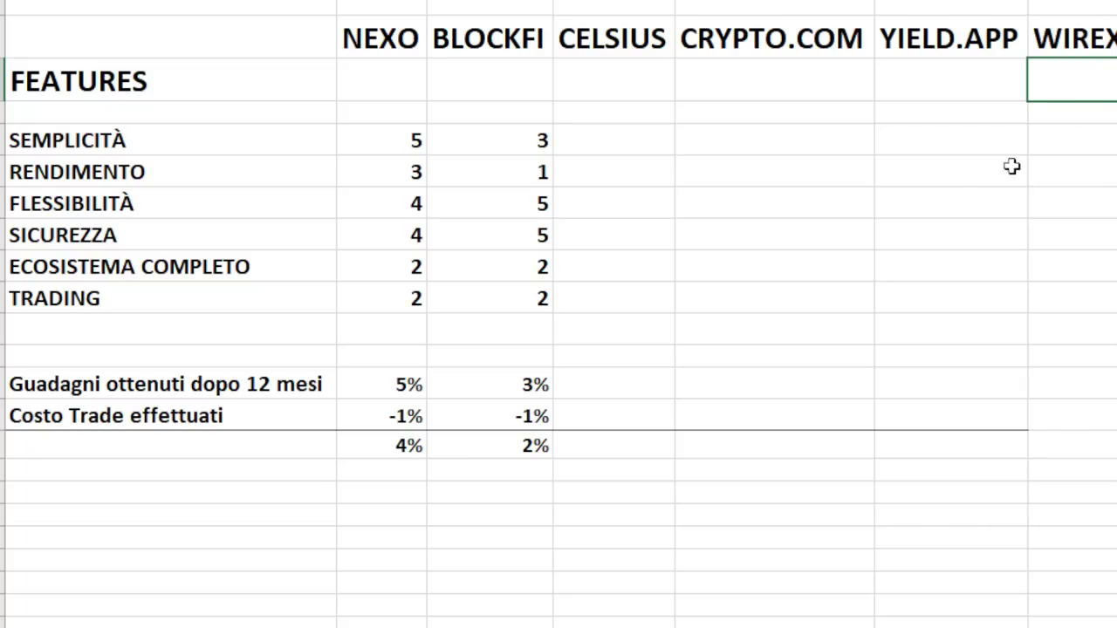
# Step: Rate Celsius 2 for SEMPLICITÀ, 3 for RENDIMENTO and 5 for FLESSIBILITÀ
pyautogui.click(613, 142)
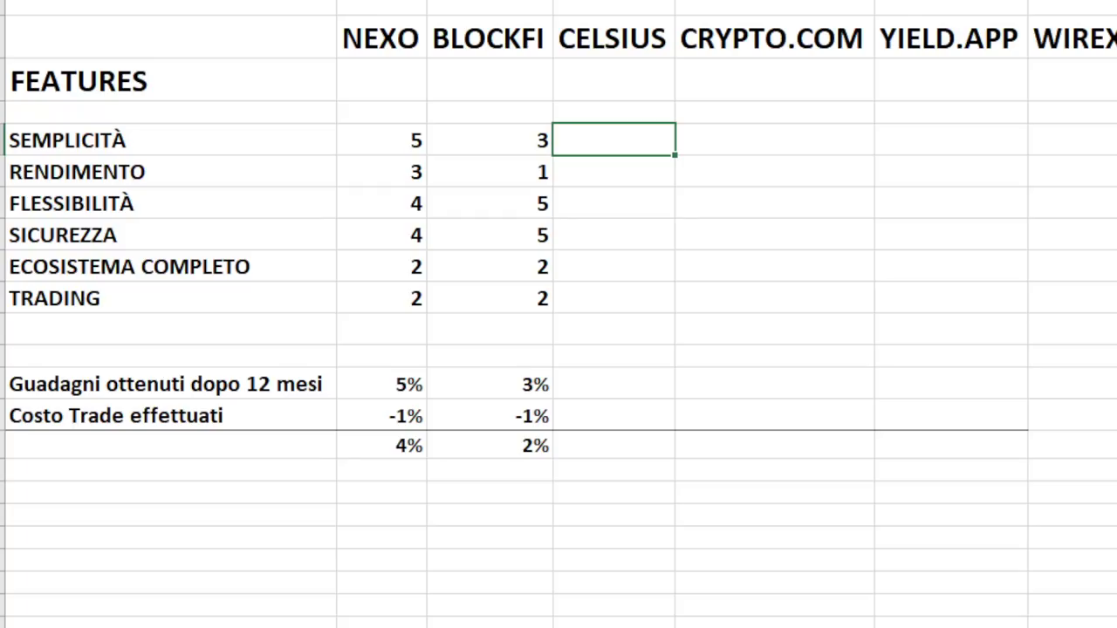
pyautogui.write('2')
pyautogui.press('Return')
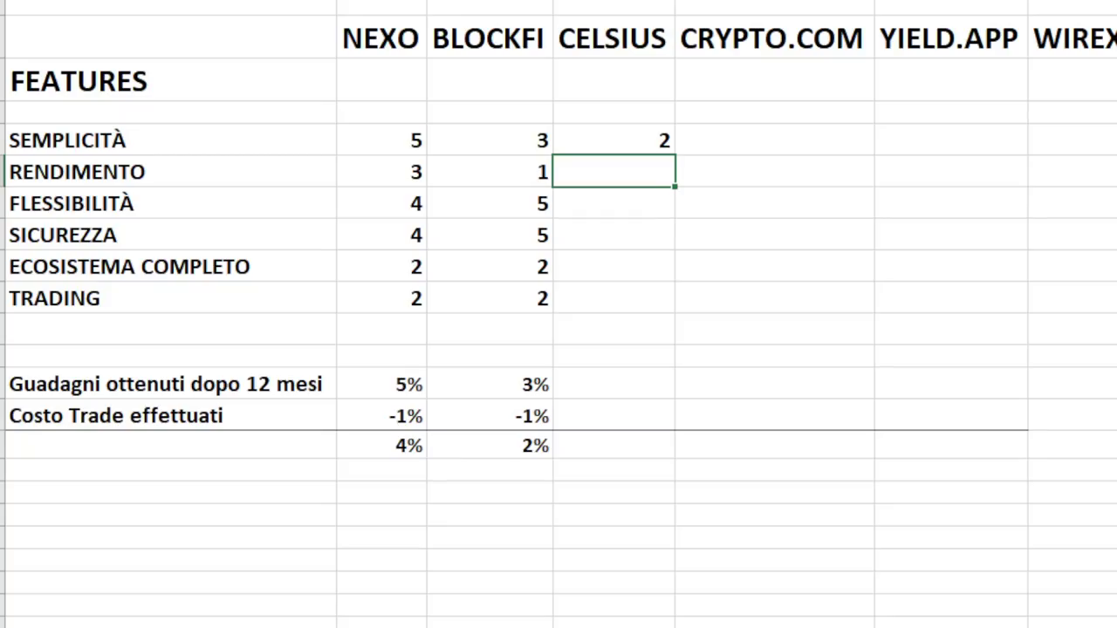
pyautogui.write('3')
pyautogui.press('Return')
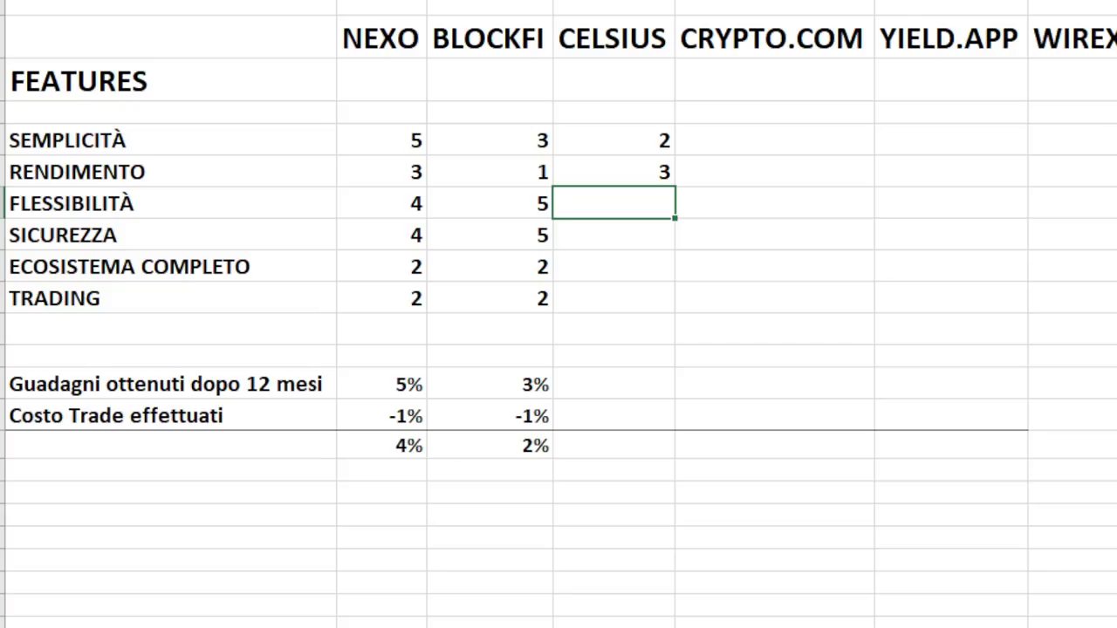
pyautogui.write('5')
pyautogui.press('Return')
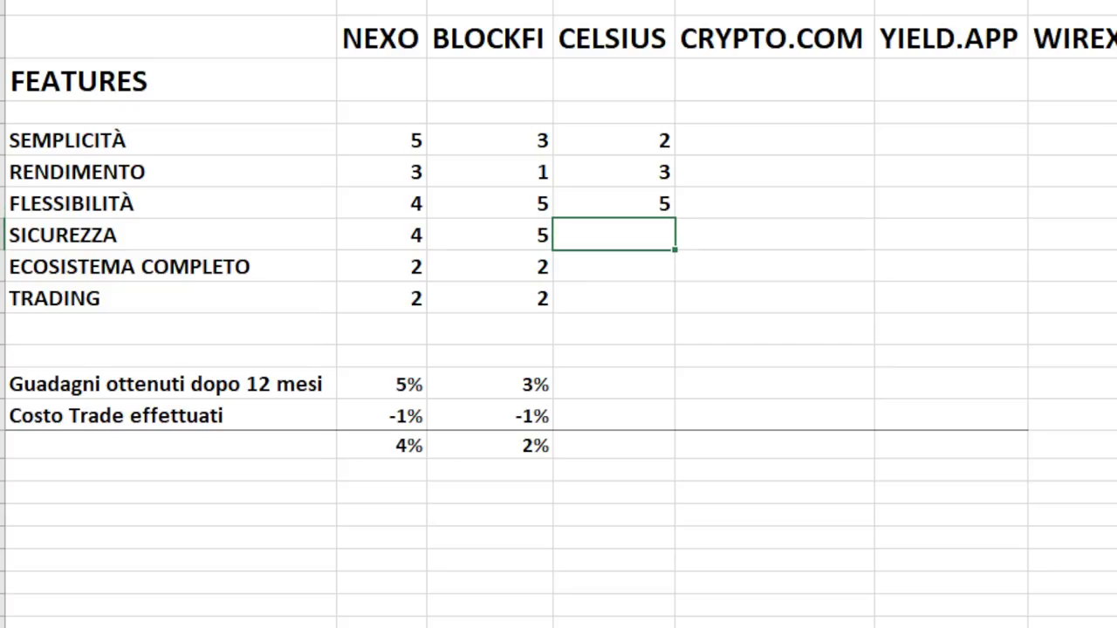
# Step: Compare Nexo's and BlockFi's SICUREZZA ratings and enter 3 for Celsius in the same row
pyautogui.click(381, 235)
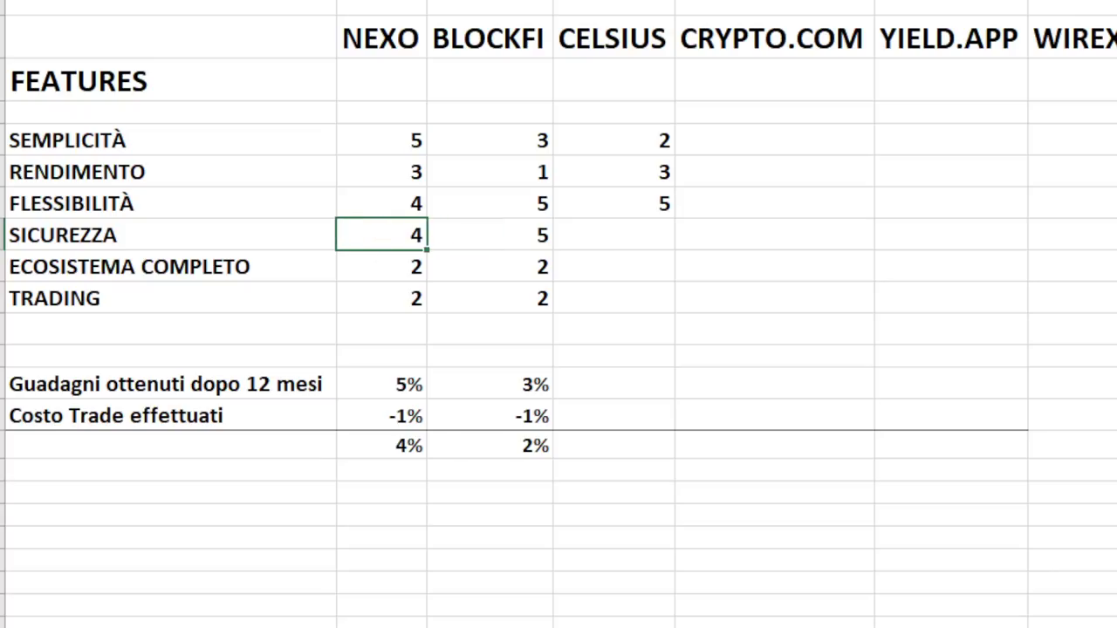
pyautogui.click(614, 235)
pyautogui.click(490, 235)
pyautogui.click(613, 235)
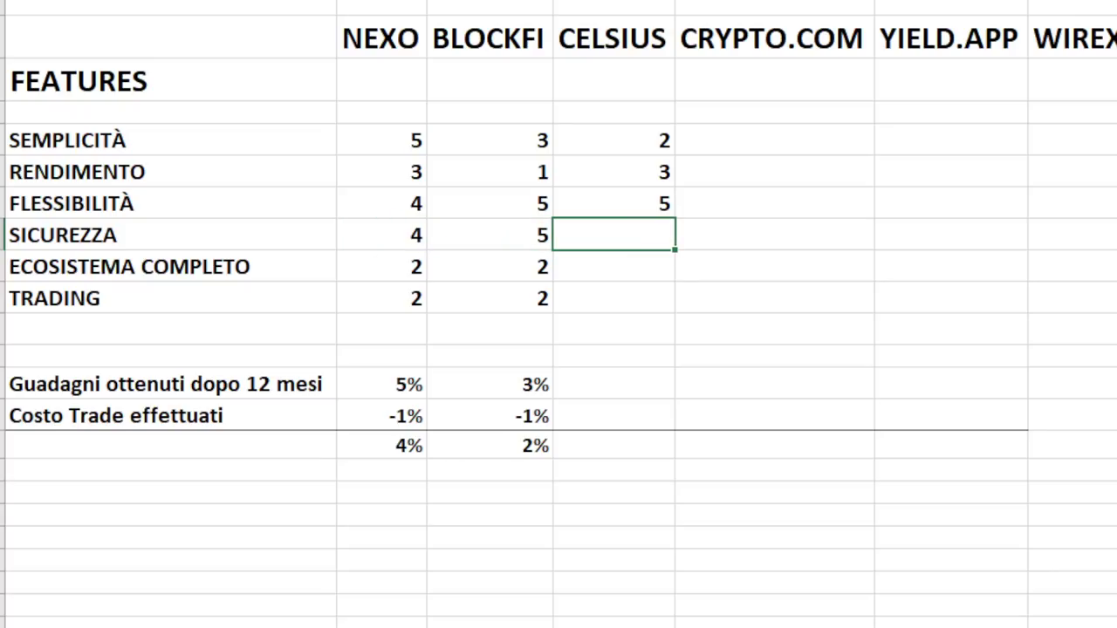
pyautogui.click(490, 235)
pyautogui.click(614, 235)
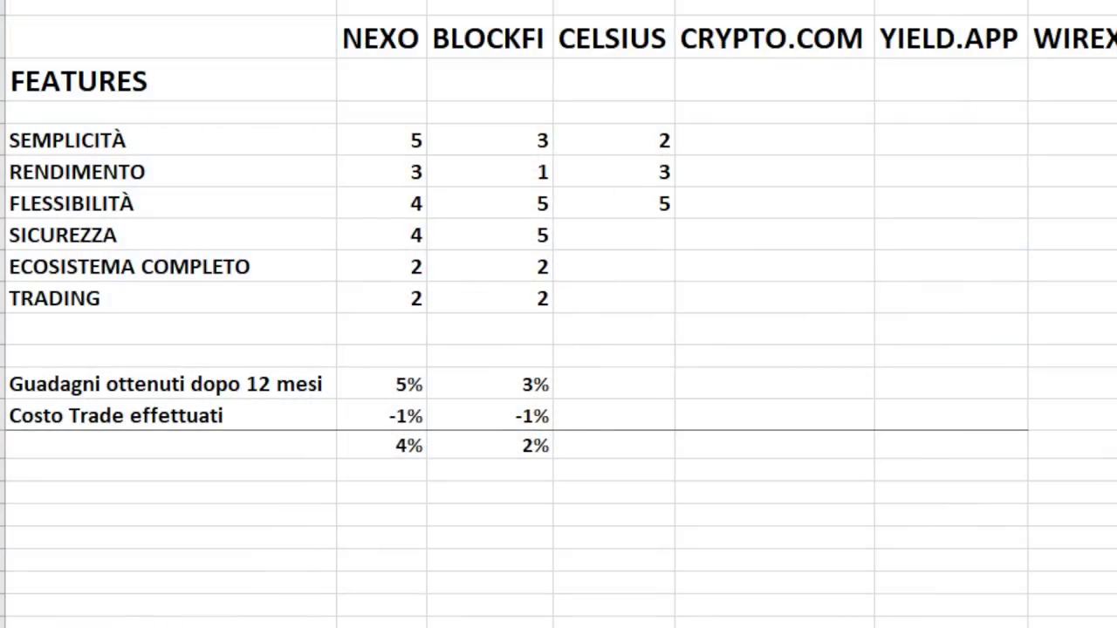
pyautogui.click(633, 228)
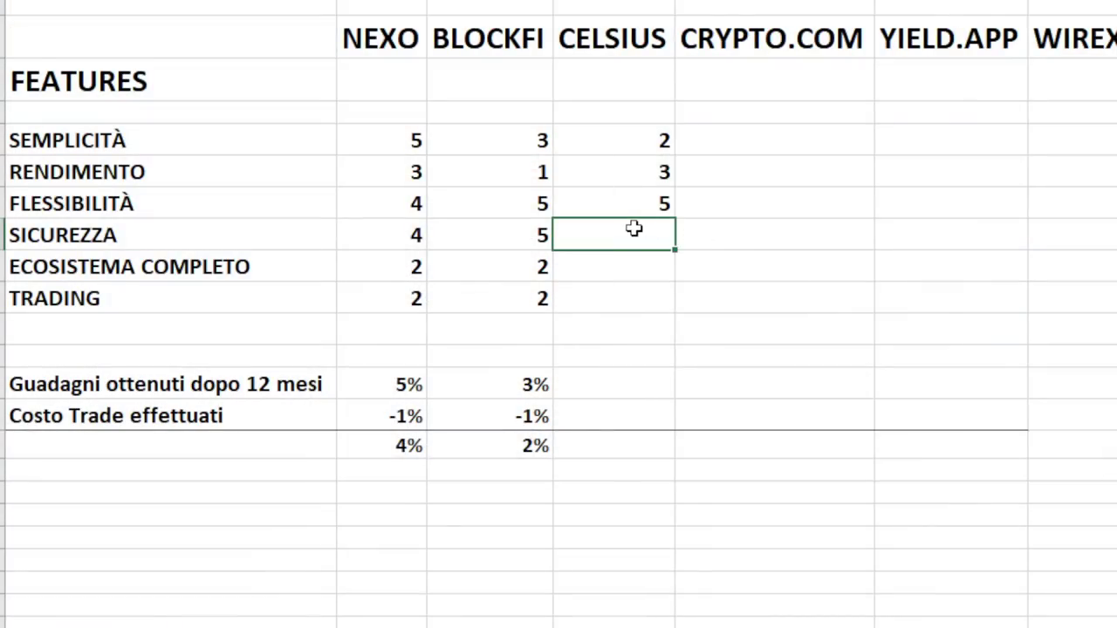
pyautogui.write('3')
pyautogui.press('Return')
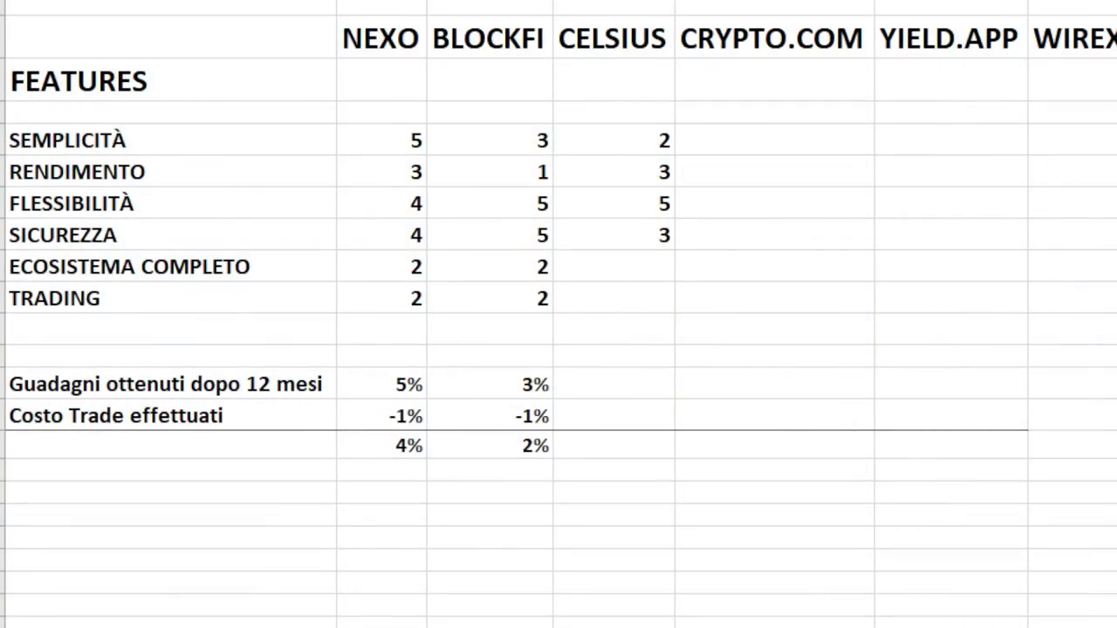
# Step: Rate Celsius 2 for ECOSISTEMA COMPLETO and enter a dash for its TRADING rating
pyautogui.click(613, 266)
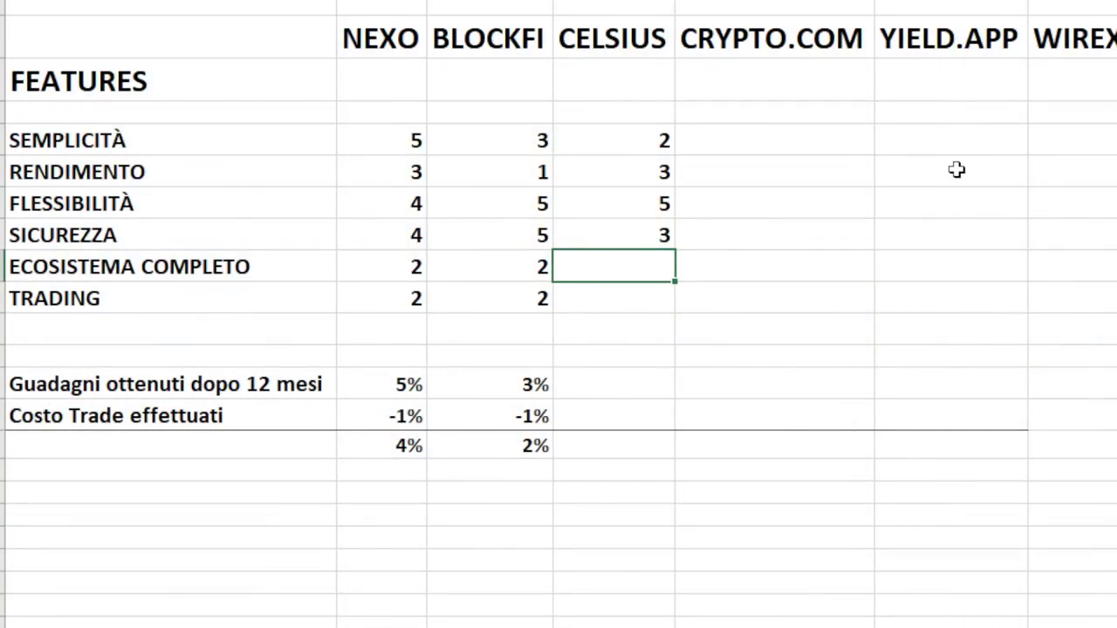
pyautogui.write('2')
pyautogui.press('Return')
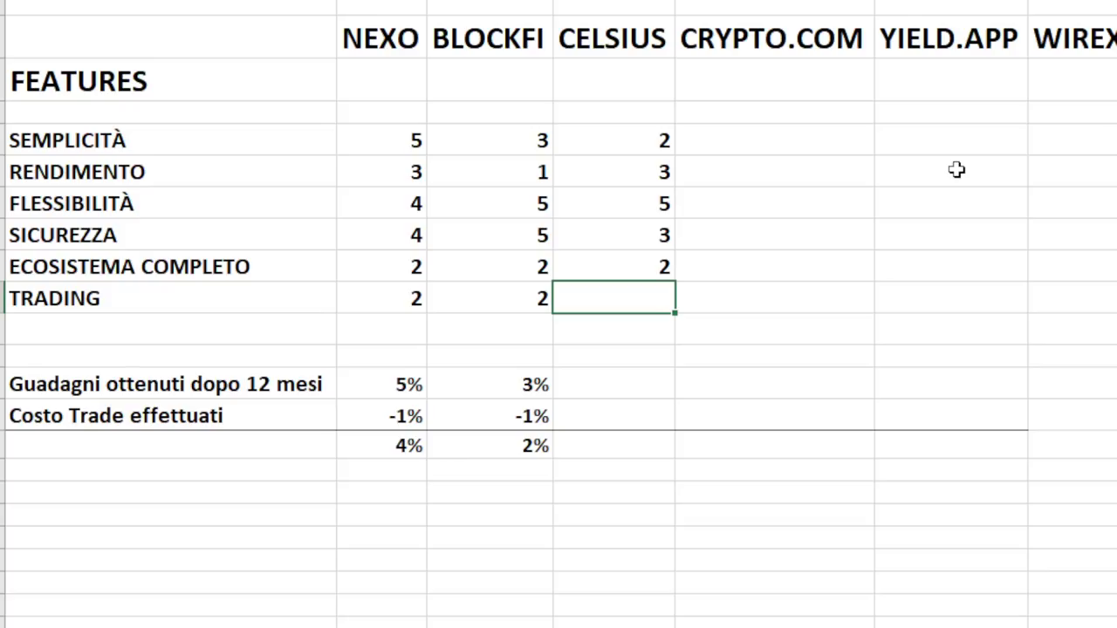
pyautogui.write('-')
pyautogui.press('Return')
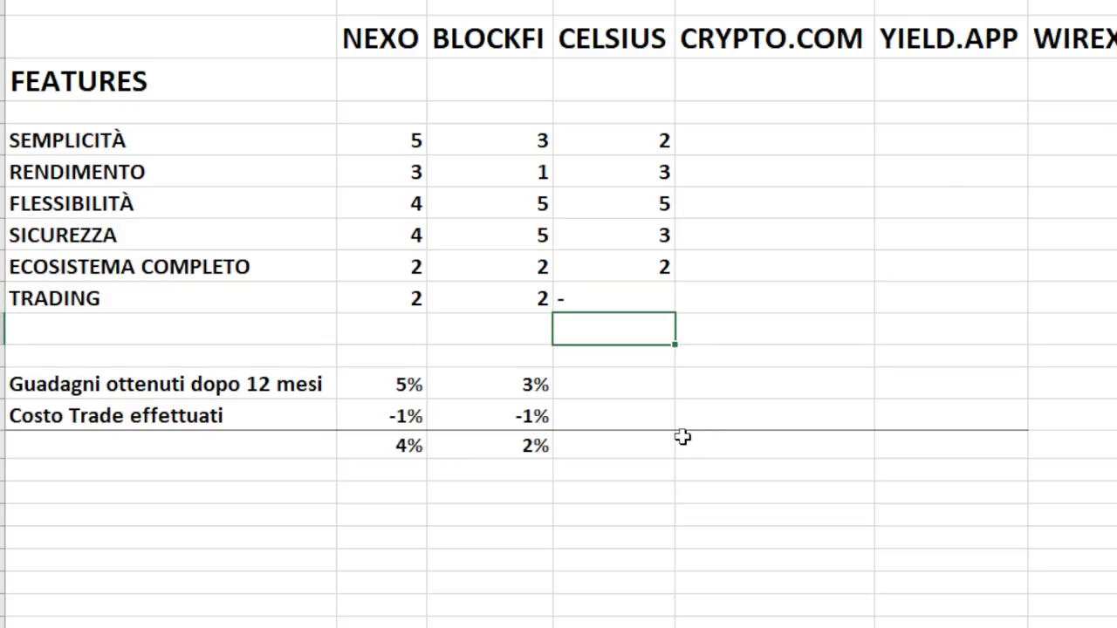
pyautogui.click(655, 292)
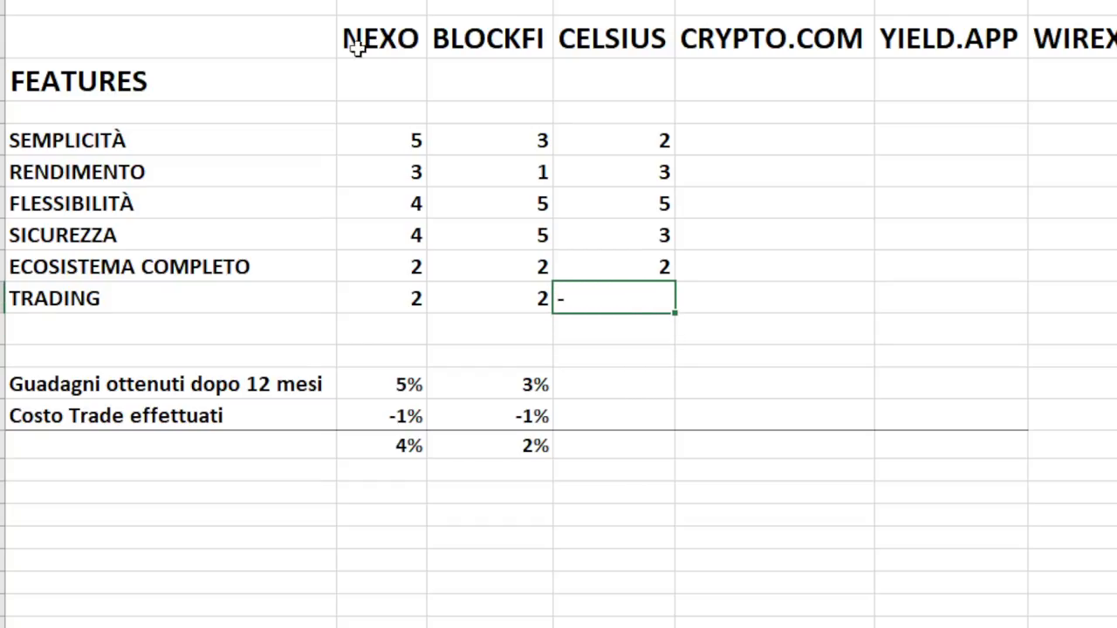
pyautogui.click(701, 368)
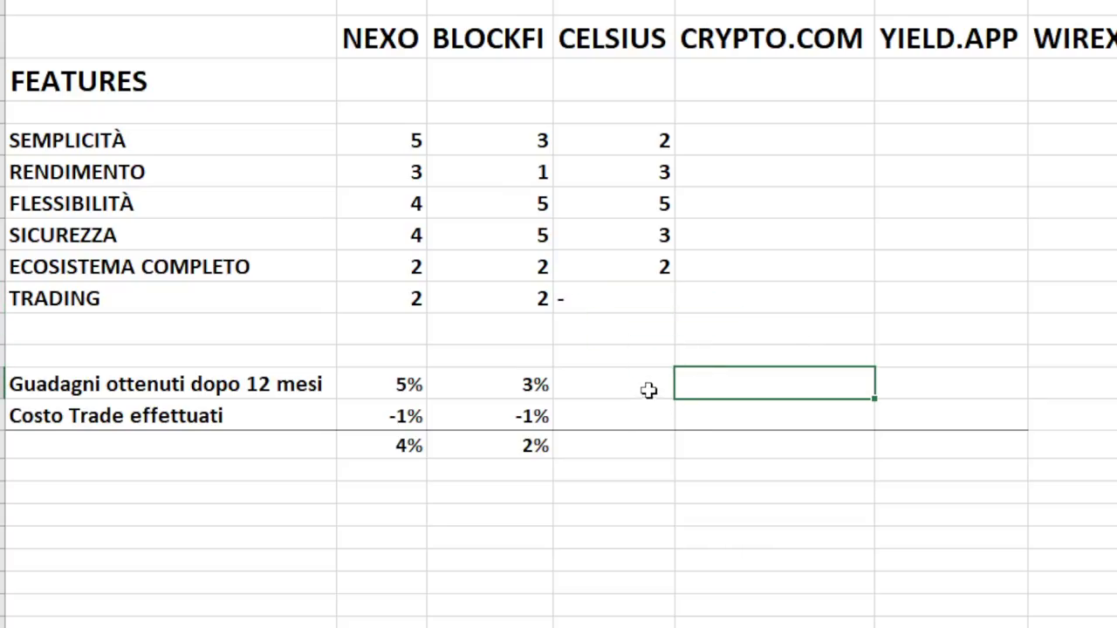
pyautogui.moveTo(646, 392); pyautogui.dragTo(626, 441)
pyautogui.click(666, 511)
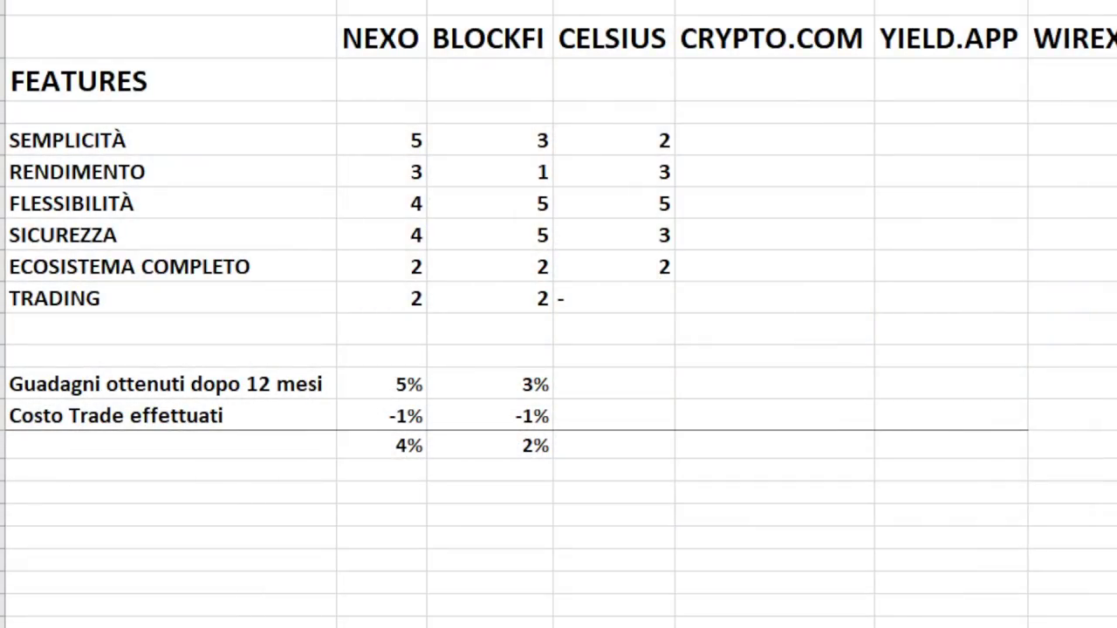
pyautogui.click(797, 141)
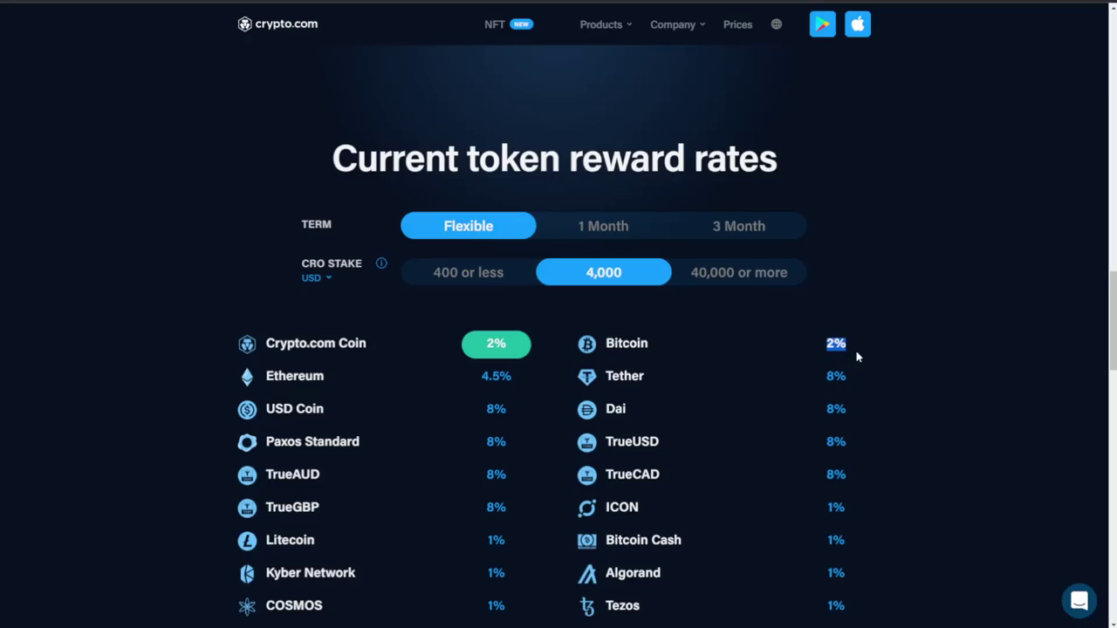
# Step: On the Crypto.com website, check Bitcoin's reward rate for a CRO stake of 400 or less on the Flexible and 3 Month terms
pyautogui.click(870, 349)
pyautogui.click(450, 276)
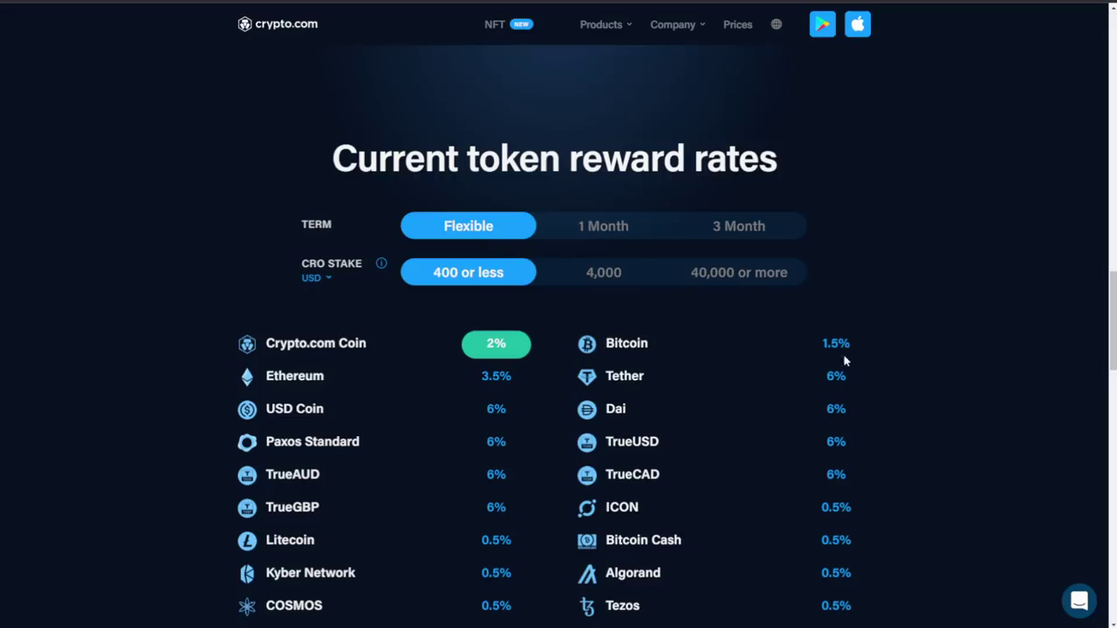
pyautogui.moveTo(822, 347); pyautogui.dragTo(853, 346)
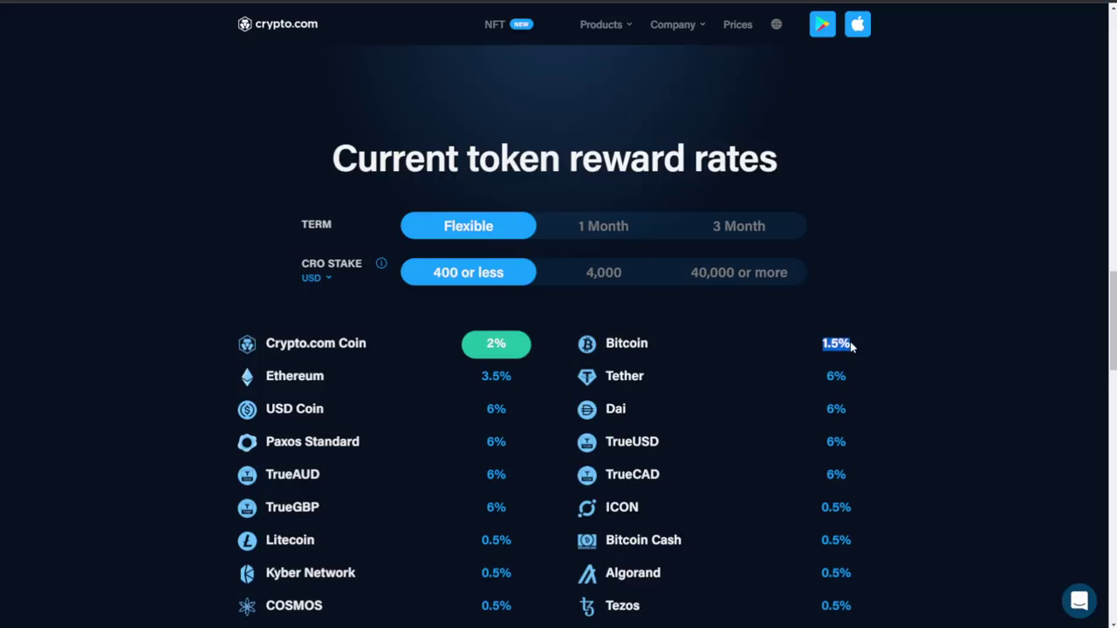
pyautogui.click(749, 229)
pyautogui.click(897, 207)
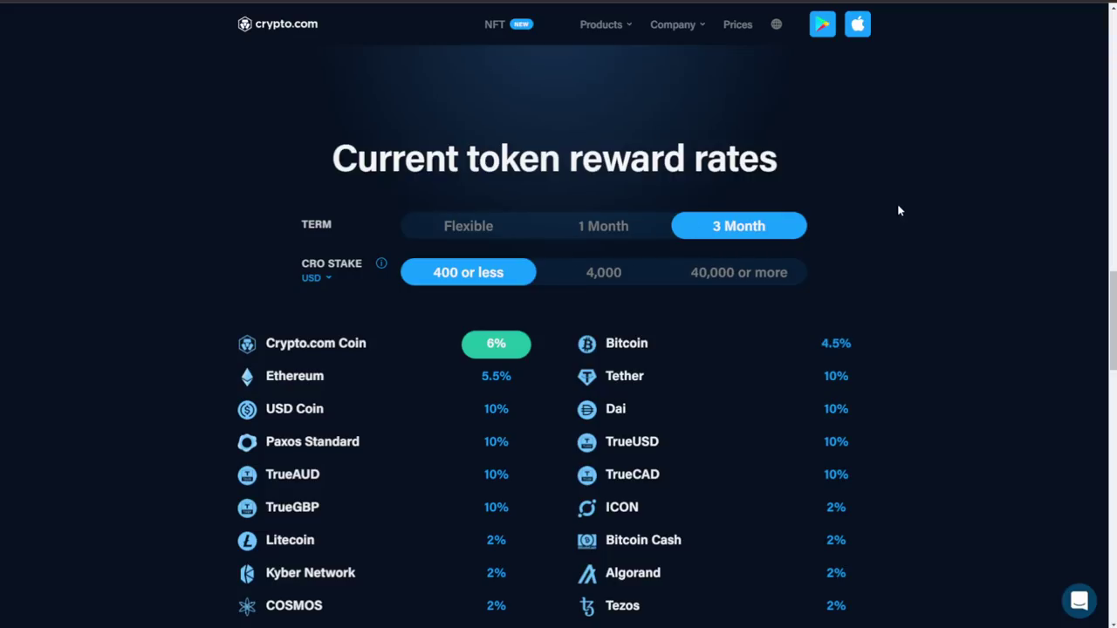
# Step: Compare Bitcoin's 3 Month reward rates between CRO stakes of 4,000 and 40,000 or more, ending on 40,000 or more
pyautogui.click(614, 274)
pyautogui.click(702, 280)
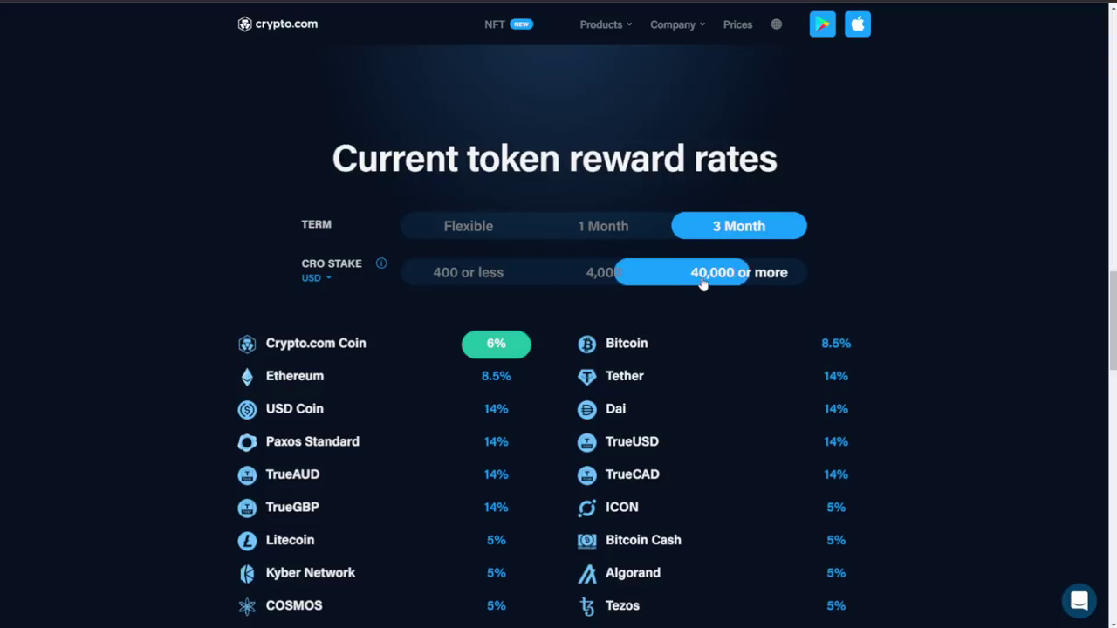
pyautogui.click(596, 274)
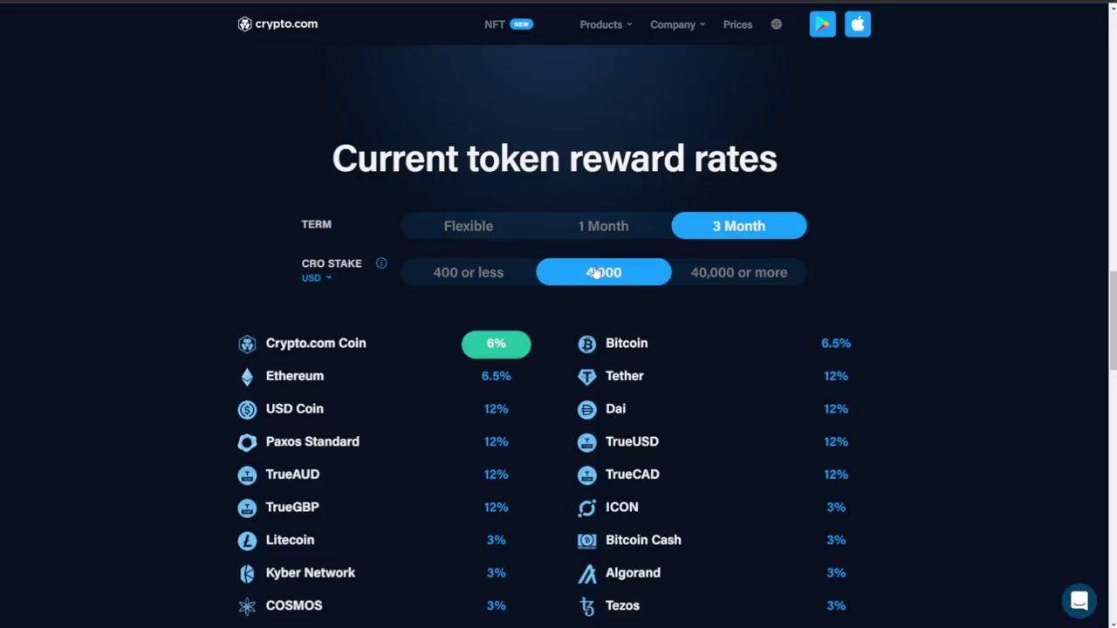
pyautogui.click(688, 272)
pyautogui.click(598, 274)
pyautogui.click(707, 274)
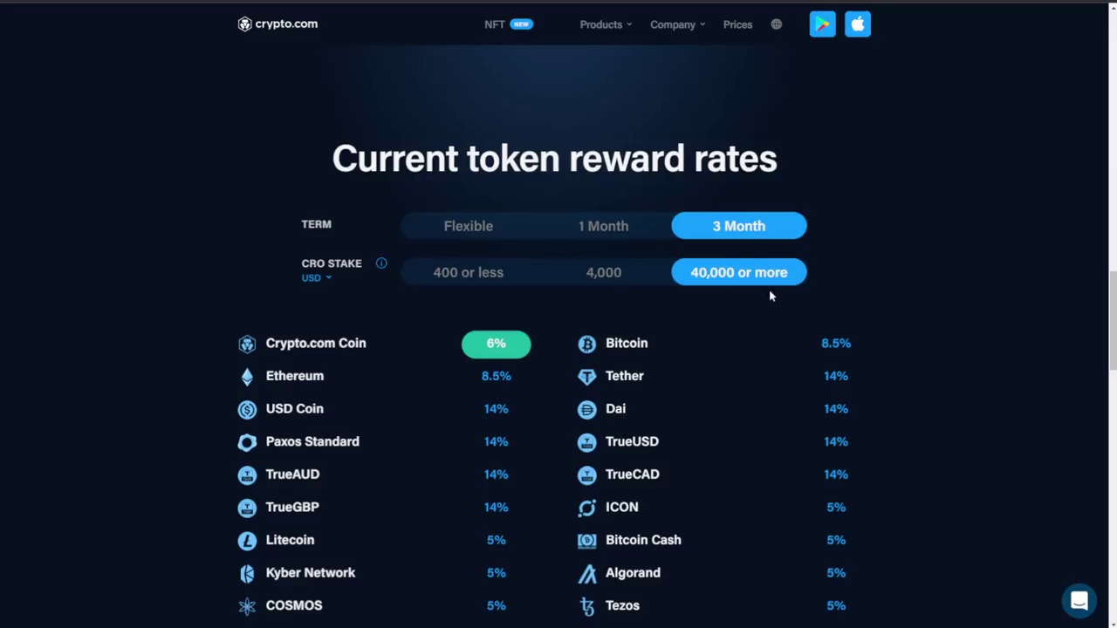
pyautogui.moveTo(823, 344); pyautogui.dragTo(858, 346)
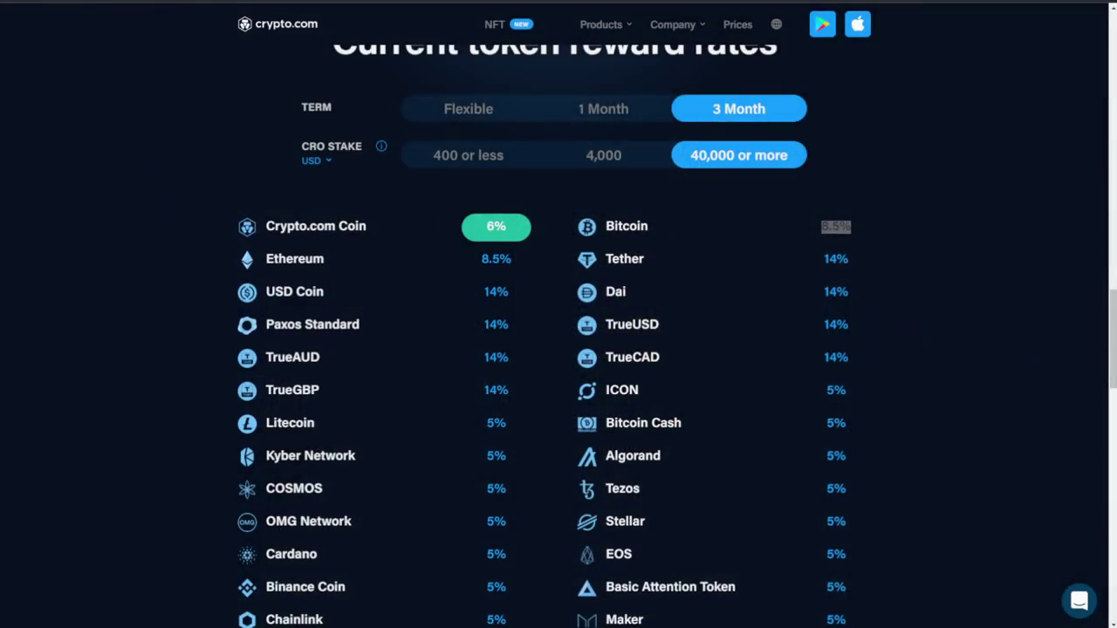
# Step: Look through the full list of token reward rates for the 3 Month term and the 40,000 or more stake
pyautogui.scroll(-3, 559, 349)
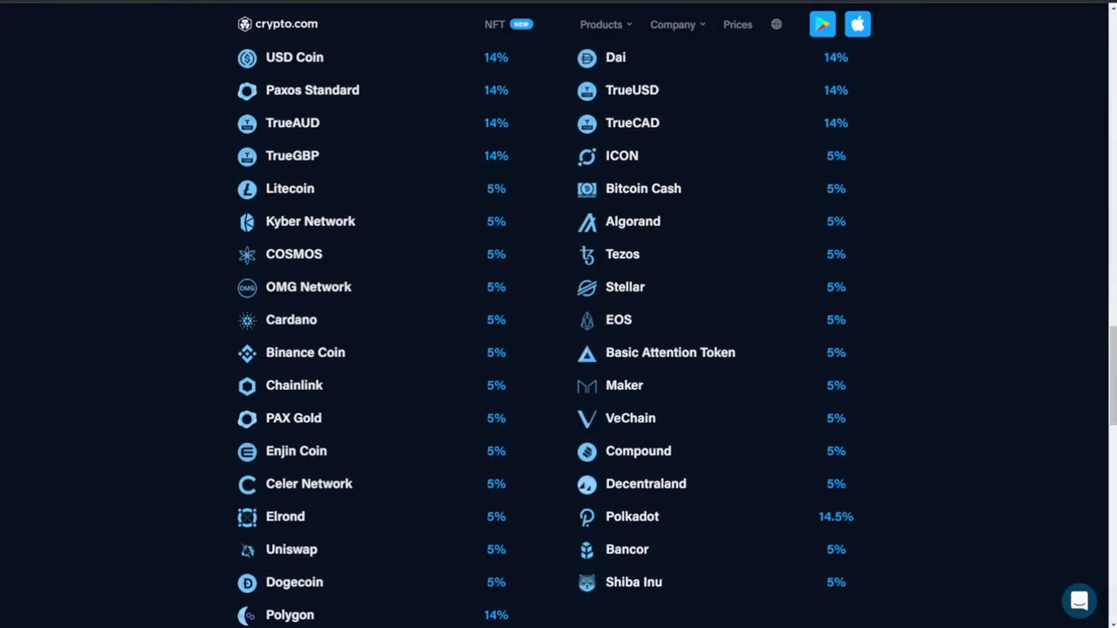
pyautogui.scroll(-2, 559, 349)
pyautogui.scroll(2, 558, 349)
pyautogui.scroll(5, 558, 349)
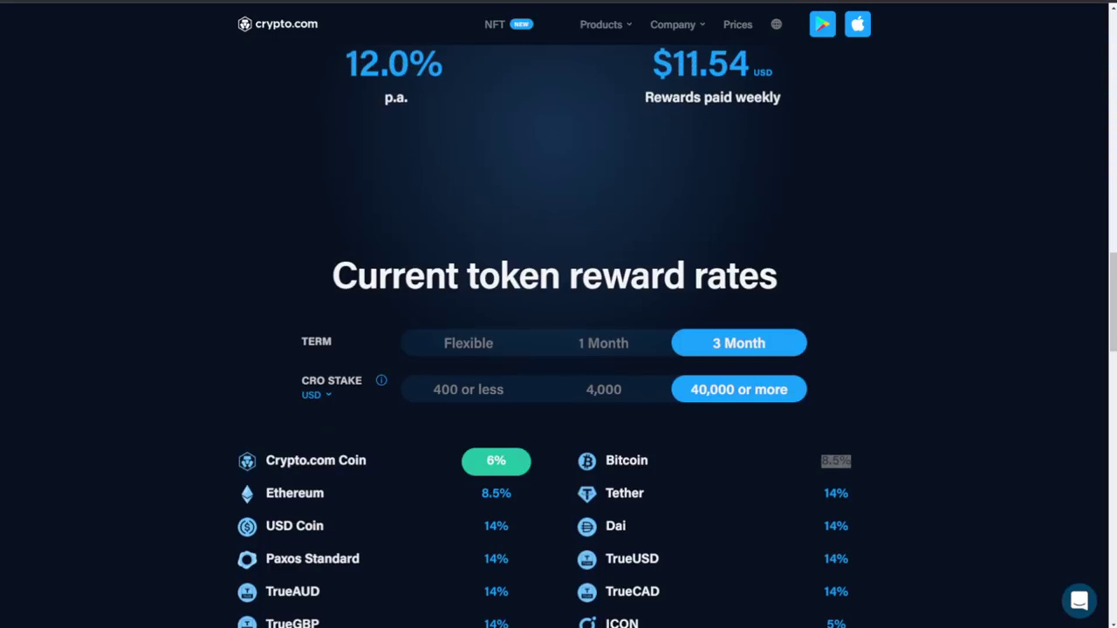
pyautogui.scroll(-2, 559, 349)
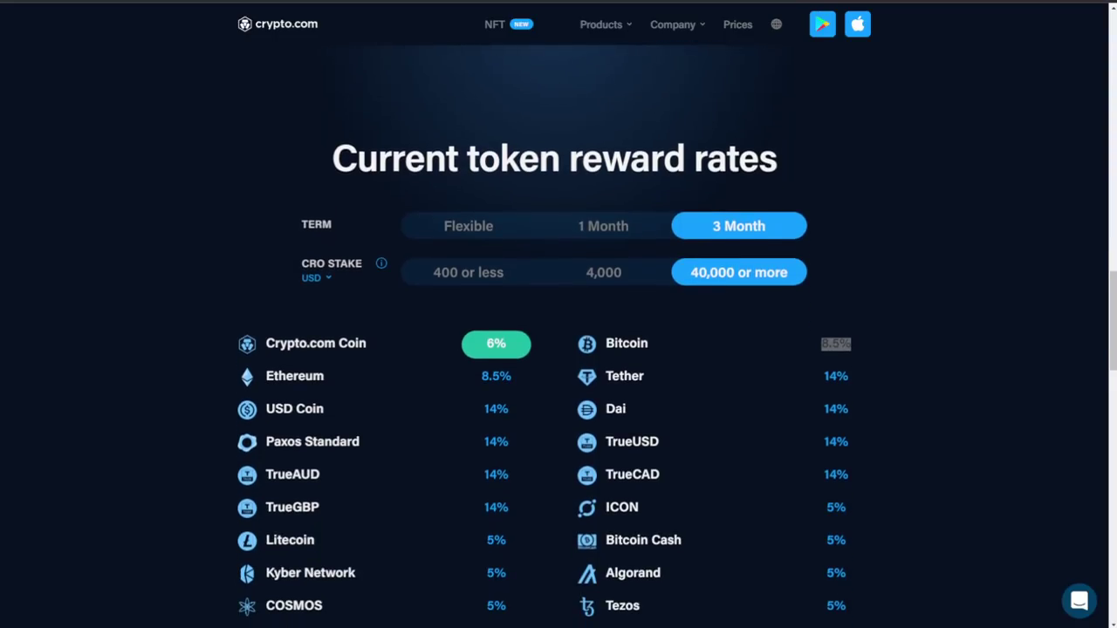
# Step: Review the token reward rates down to Polygon, and check Ethereum's 3 Month rate for a CRO stake of 4,000
pyautogui.scroll(-2, 558, 349)
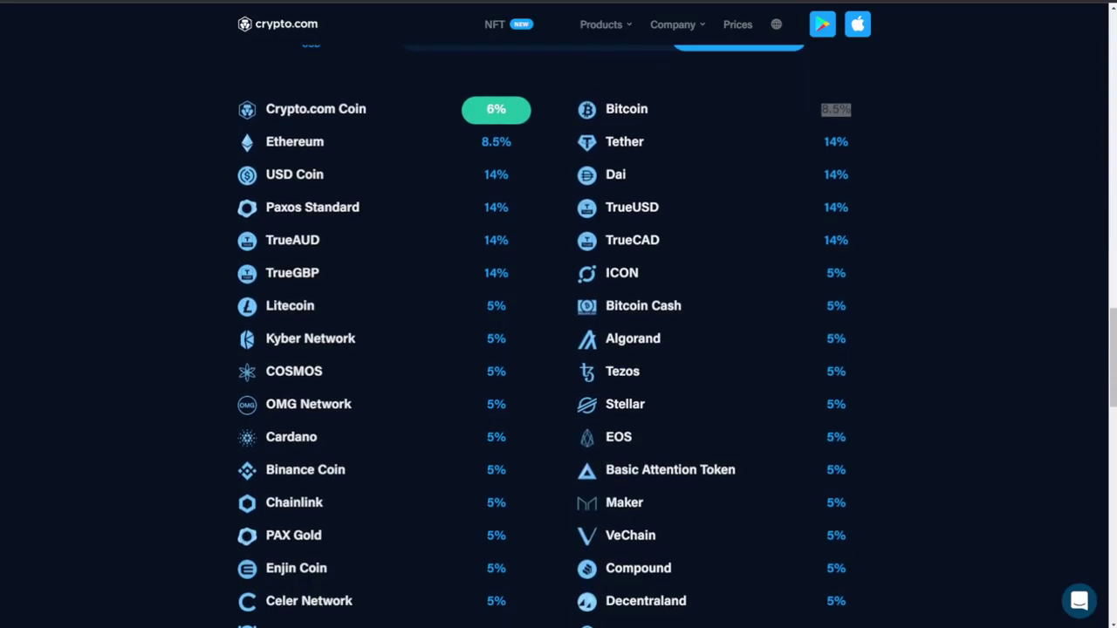
pyautogui.scroll(-2, 558, 349)
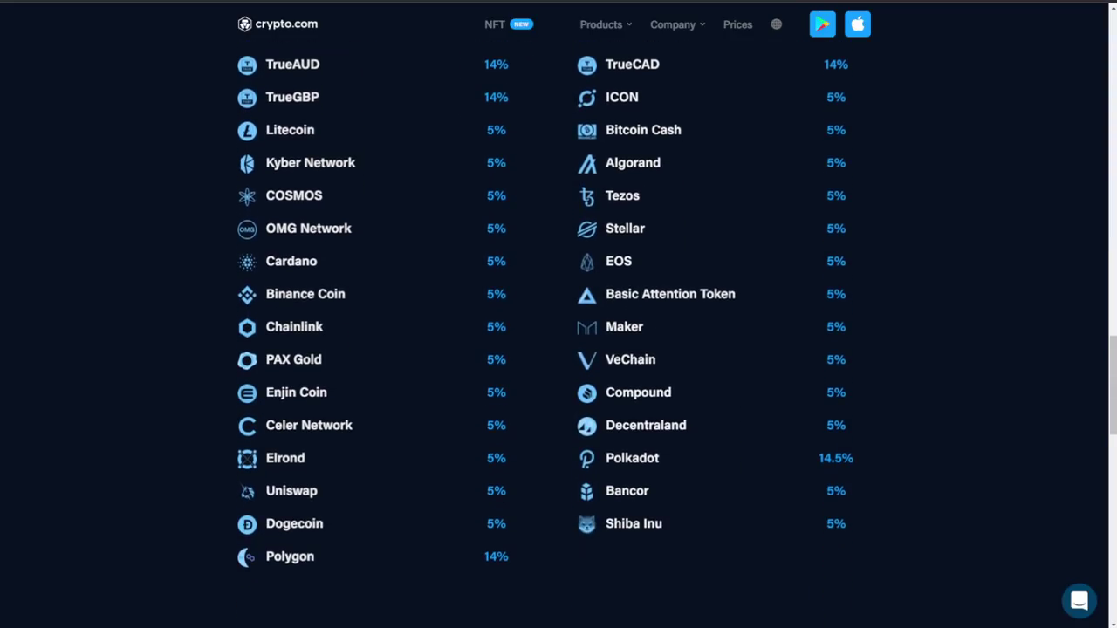
pyautogui.scroll(4, 559, 349)
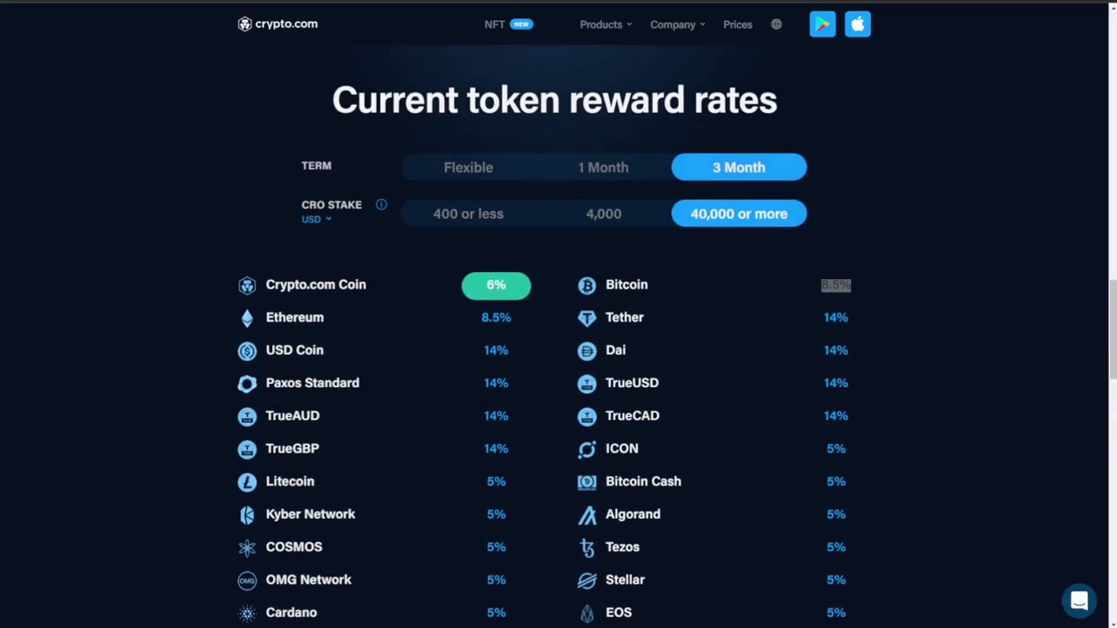
pyautogui.click(604, 213)
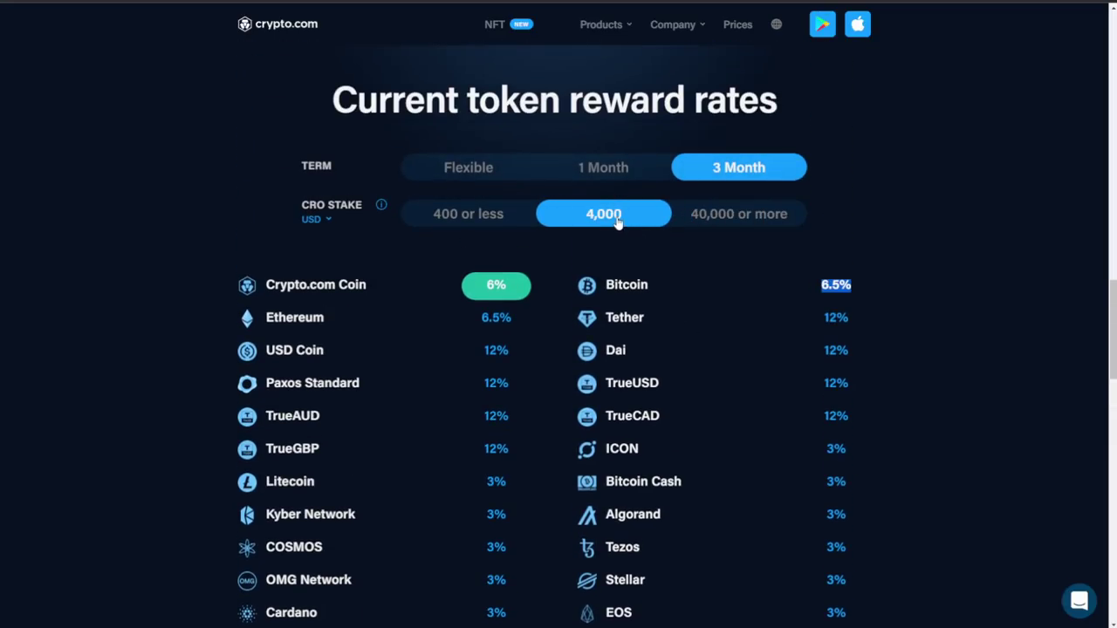
pyautogui.click(700, 249)
pyautogui.moveTo(481, 318)
pyautogui.mouseDown()
pyautogui.moveTo(535, 318)
pyautogui.moveTo(471, 322)
pyautogui.mouseUp()
pyautogui.click(535, 320)
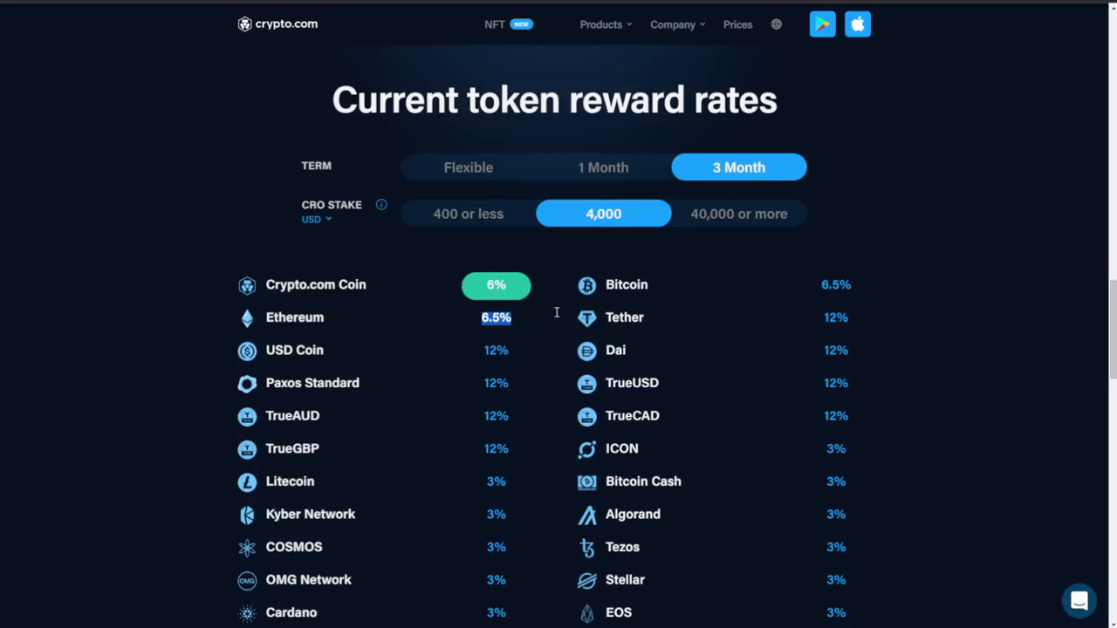
pyautogui.scroll(-2, 703, 291)
pyautogui.scroll(3, 701, 289)
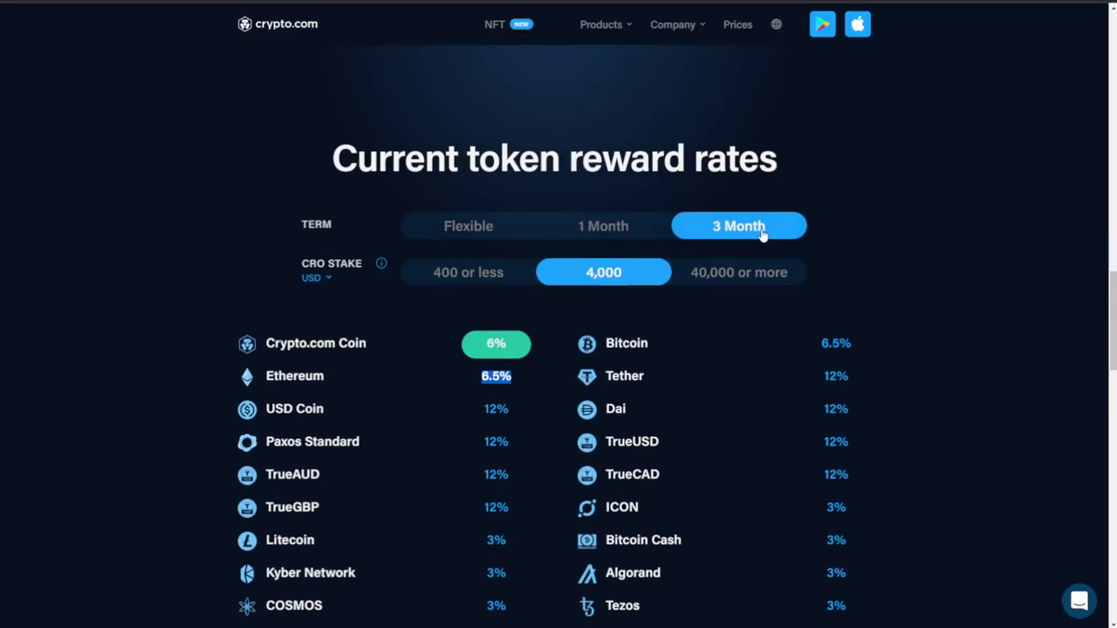
# Step: Compare Ethereum's reward rate on the 1 Month and Flexible terms for the 4,000 CRO stake, ending on Flexible
pyautogui.click(642, 232)
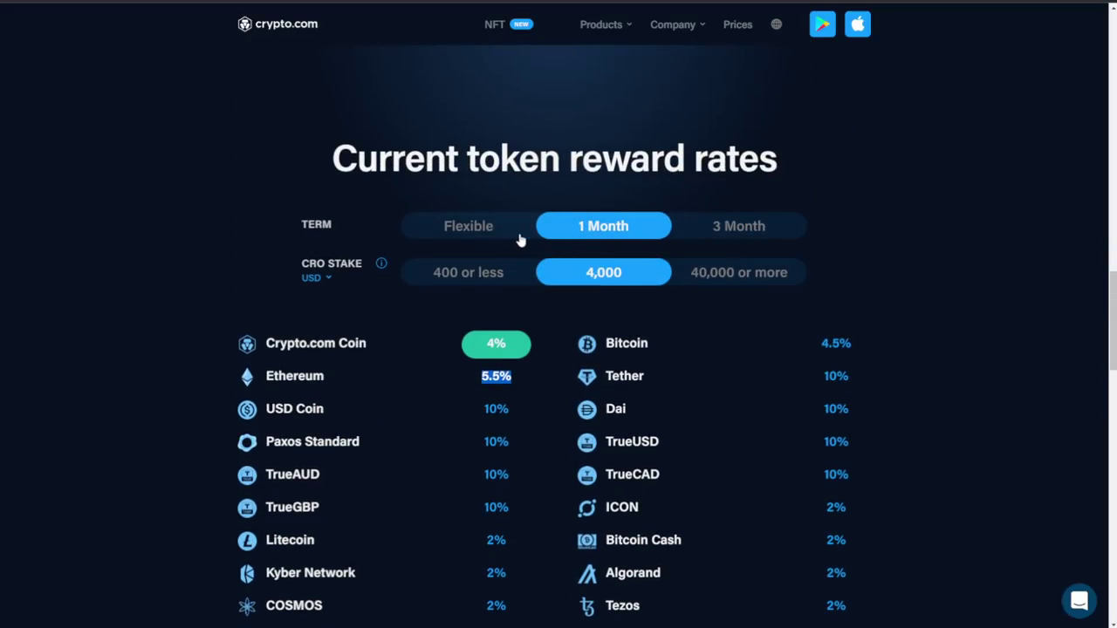
pyautogui.click(489, 234)
pyautogui.click(491, 374)
pyautogui.moveTo(480, 375); pyautogui.dragTo(520, 380)
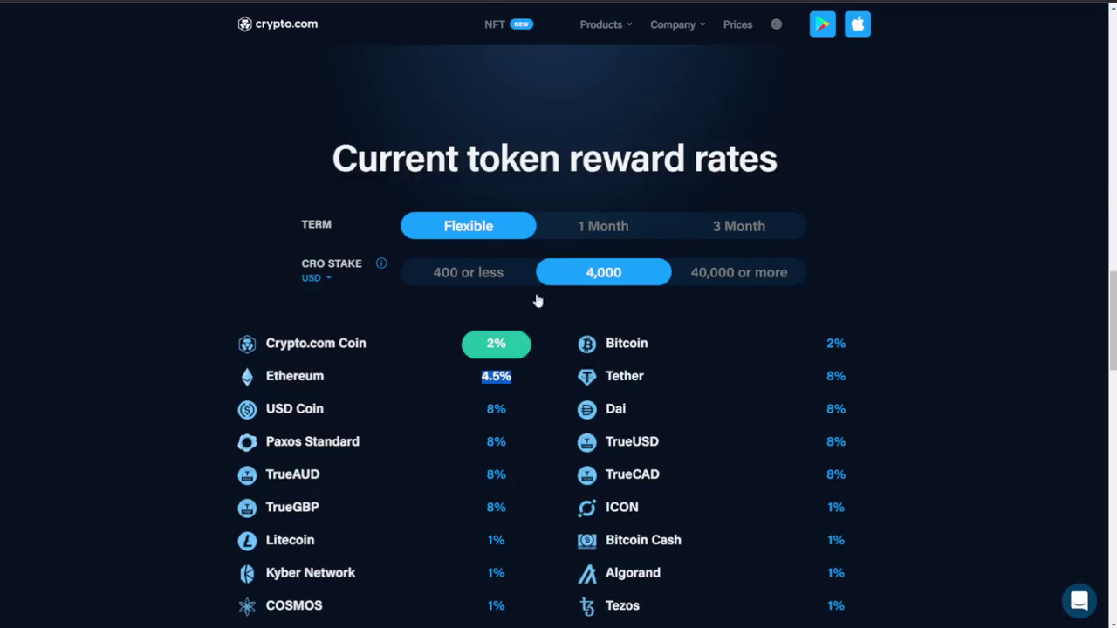
pyautogui.scroll(-2, 534, 301)
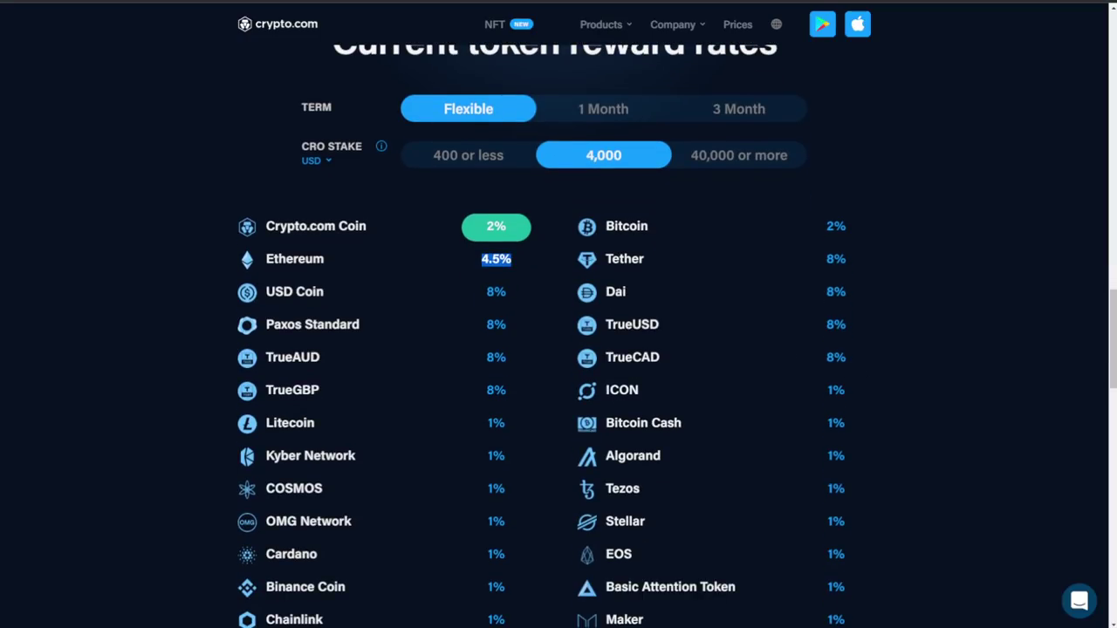
# Step: Switch to the Excel scoring spreadsheet and rate Crypto.com 3 for SEMPLICITÀ and 2 for RENDIMENTO
pyautogui.hotkey('alt', 'Tab')
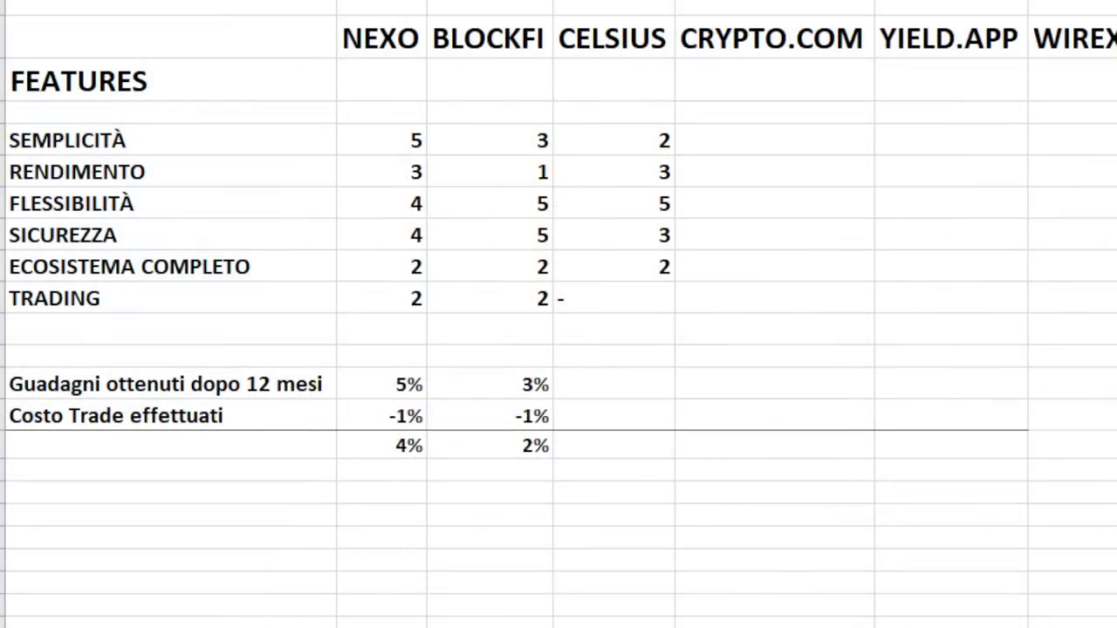
pyautogui.write('3')
pyautogui.press('Return')
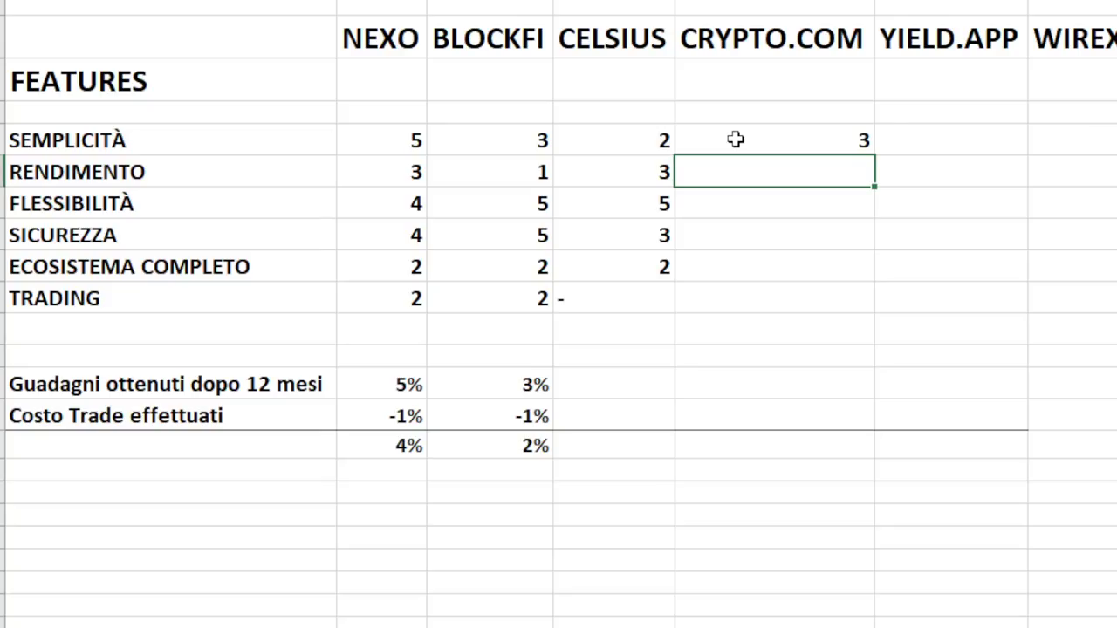
pyautogui.write('2')
pyautogui.press('Return')
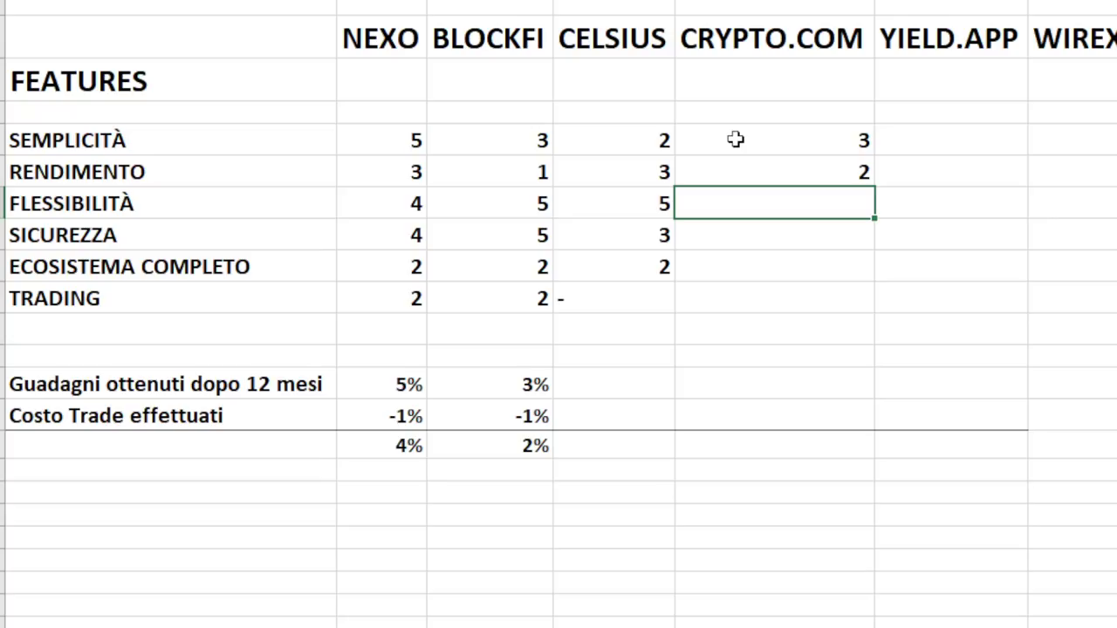
# Step: Rate Crypto.com 2 for FLESSIBILITÀ and 4 for SICUREZZA
pyautogui.write('2')
pyautogui.press('Return')
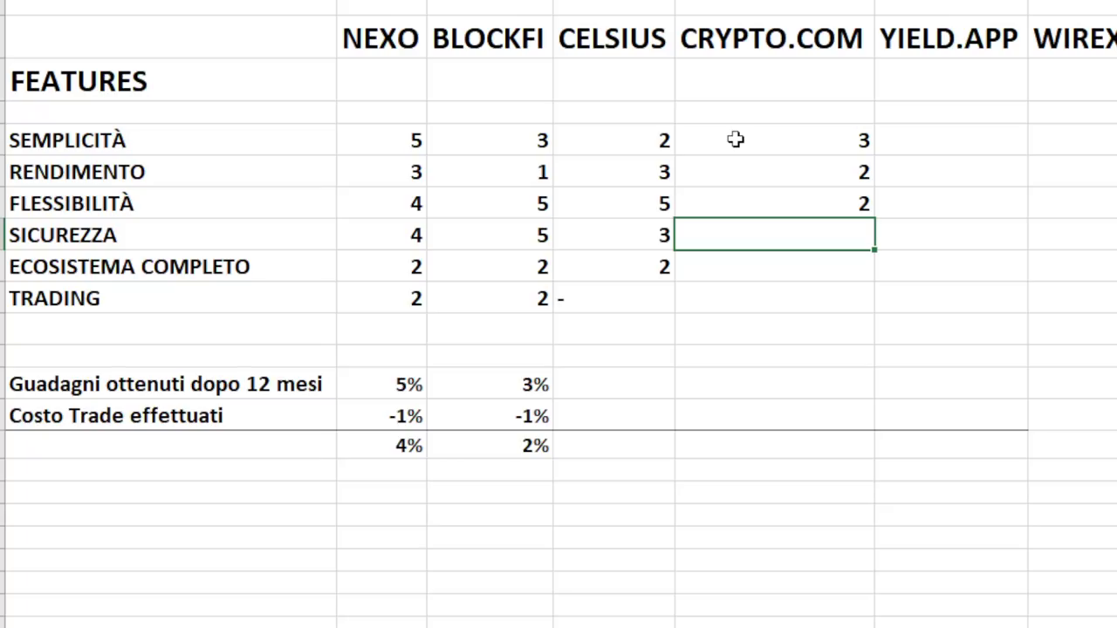
pyautogui.write('4')
pyautogui.press('Return')
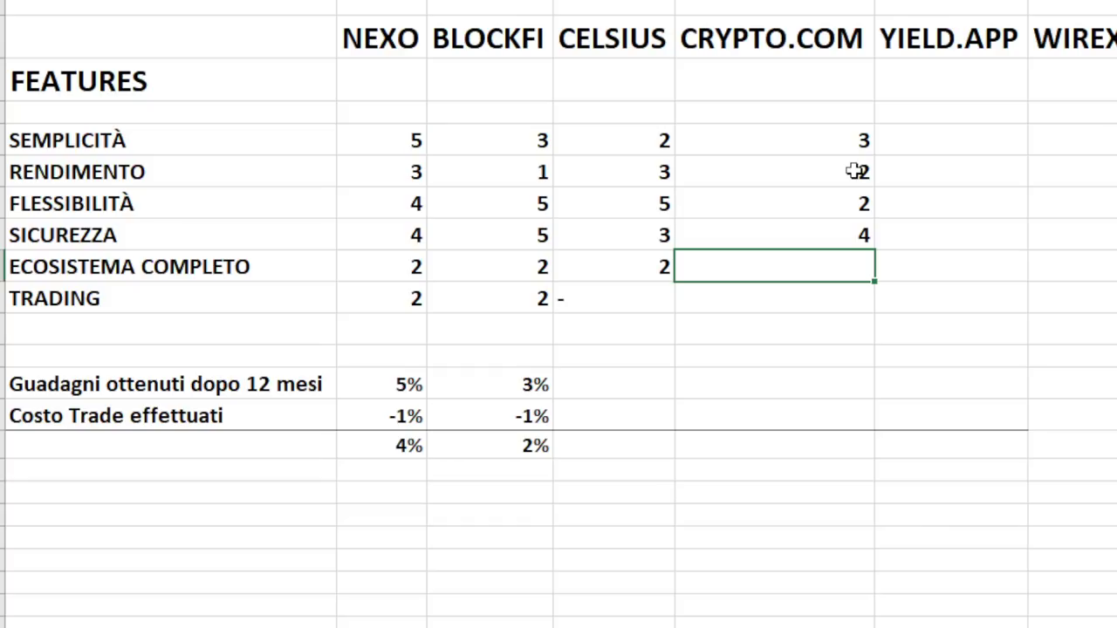